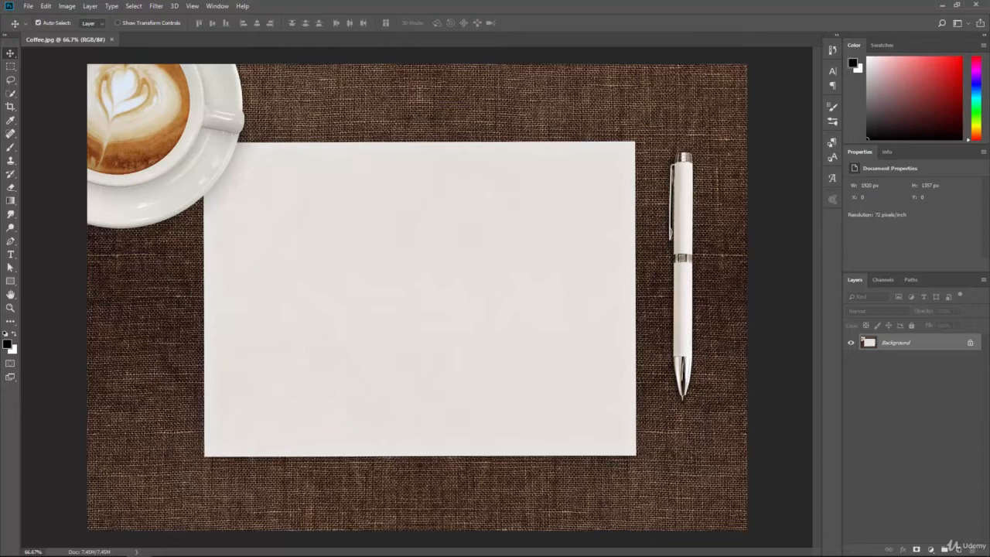
Add the text "Hello" on the blank paper, with the text colour set to black (#000000)
{"action": "left_click", "coordinate": [11, 255]}
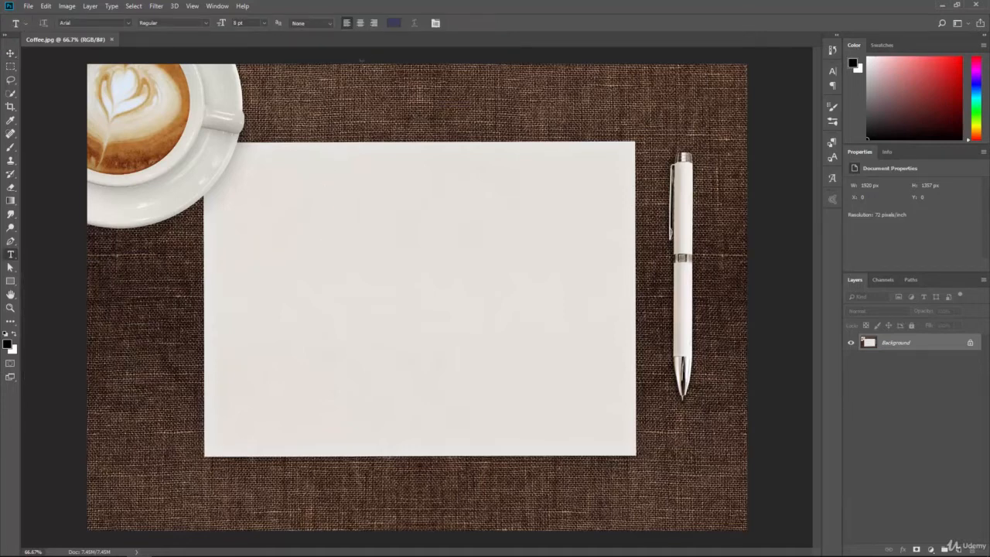
{"action": "left_click", "coordinate": [394, 23]}
{"action": "left_click", "coordinate": [565, 316]}
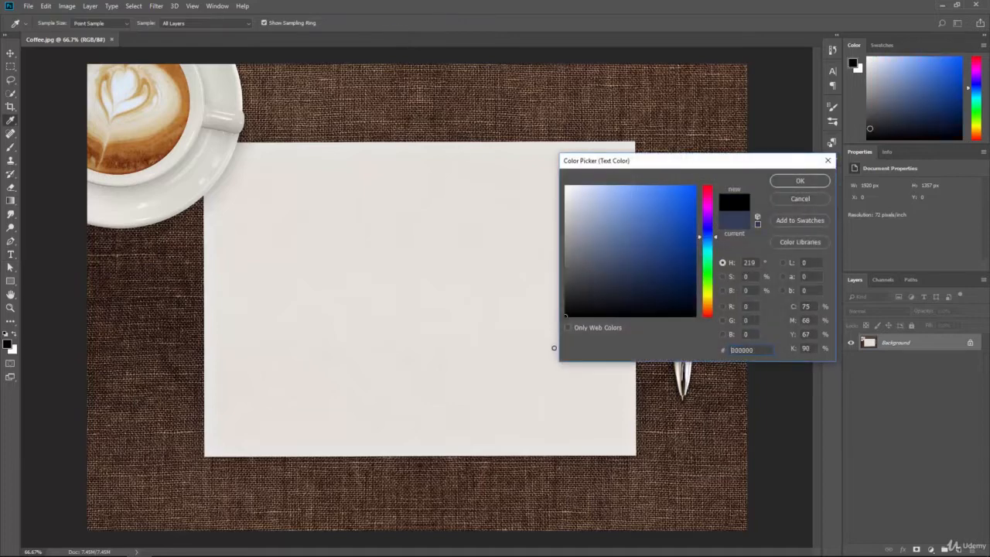
{"action": "left_click", "coordinate": [785, 183]}
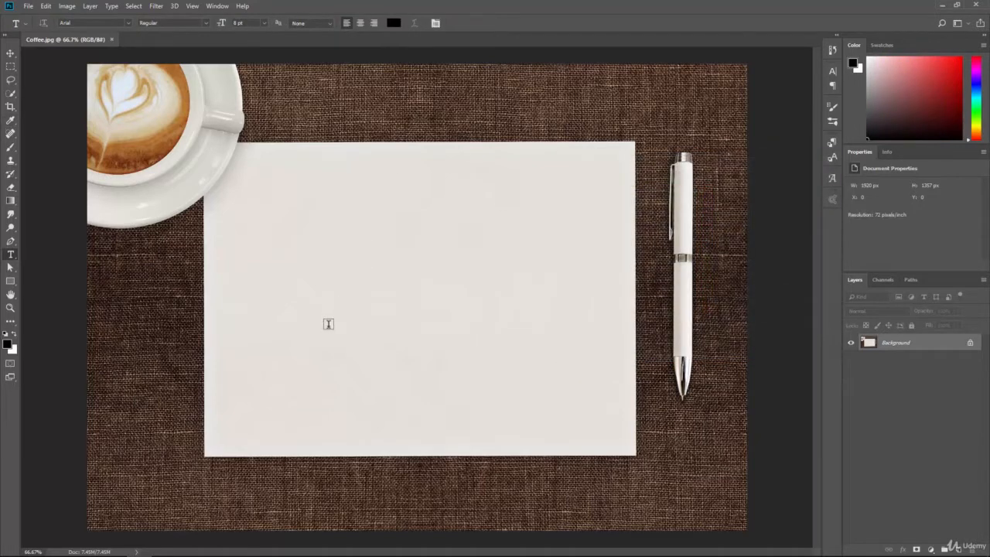
{"action": "left_click", "coordinate": [327, 308]}
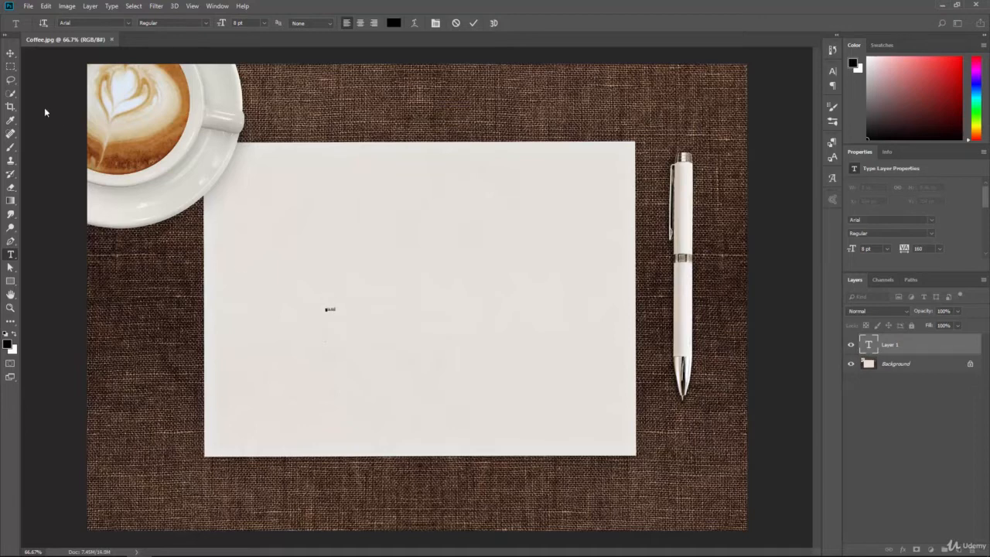
{"action": "left_click", "coordinate": [10, 52]}
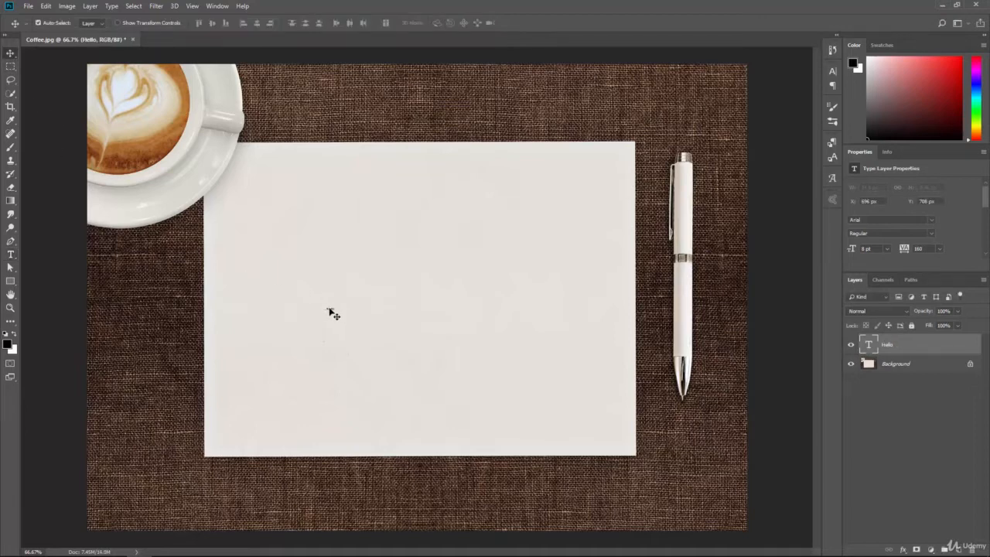
Set the Hello text's size to 300 pt and move it to the middle of the paper
{"action": "left_click", "coordinate": [10, 254]}
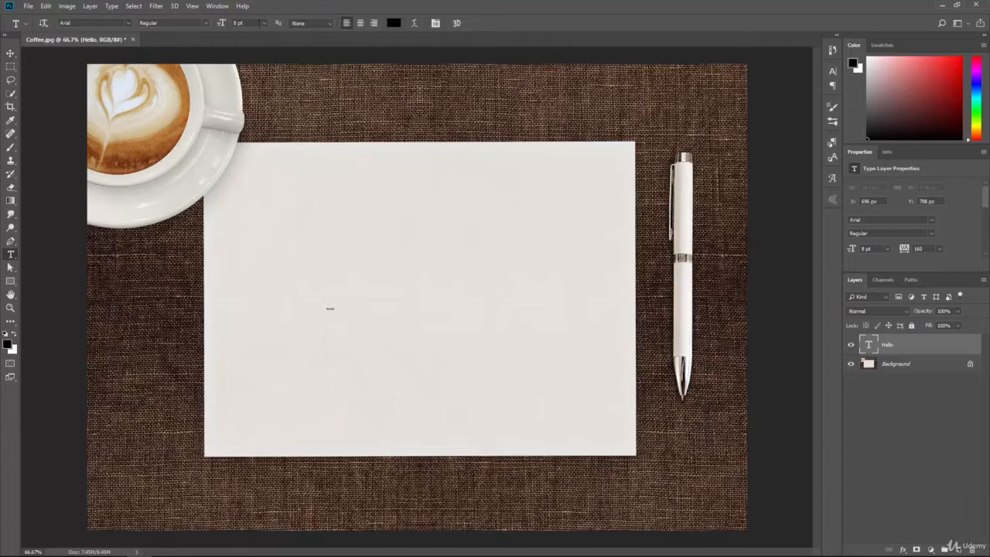
{"action": "key", "text": "Return"}
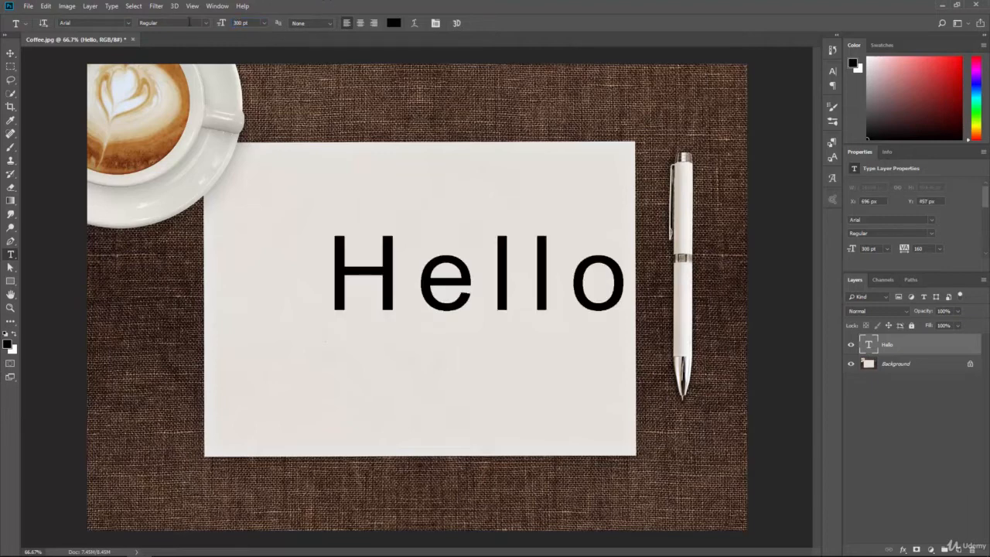
{"action": "left_click", "coordinate": [10, 52]}
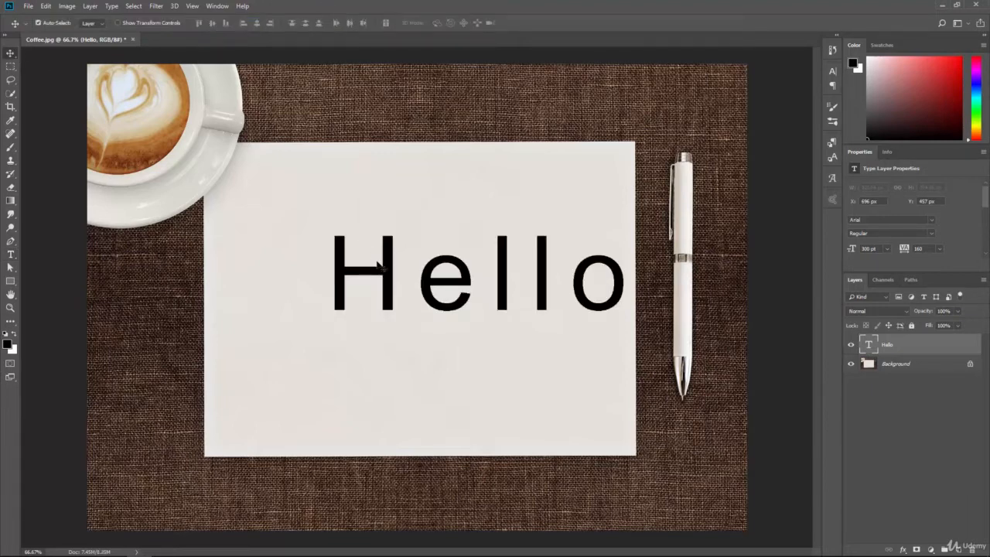
{"action": "left_click_drag", "start_coordinate": [385, 276], "coordinate": [377, 299]}
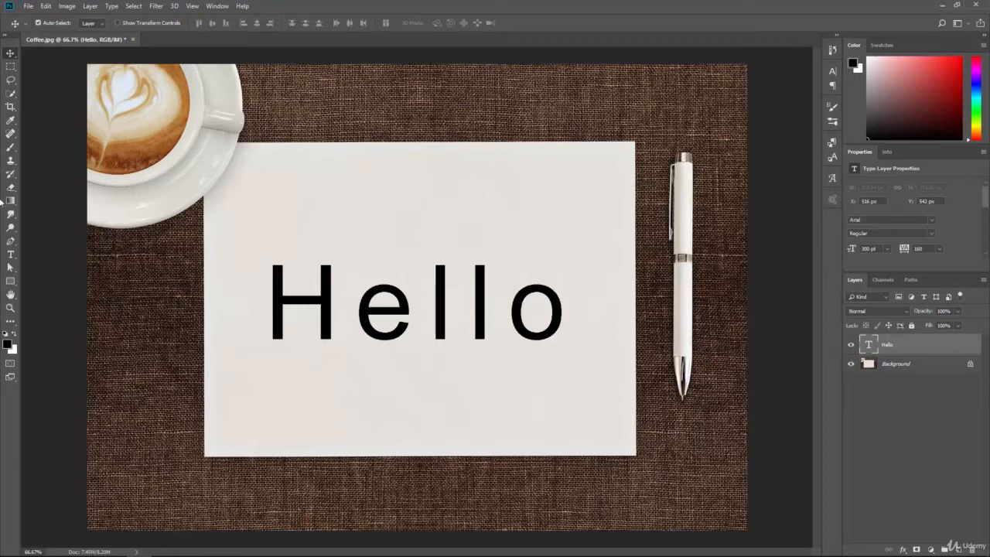
Change the Hello text's font to Freestyle Script
{"action": "left_click", "coordinate": [10, 254]}
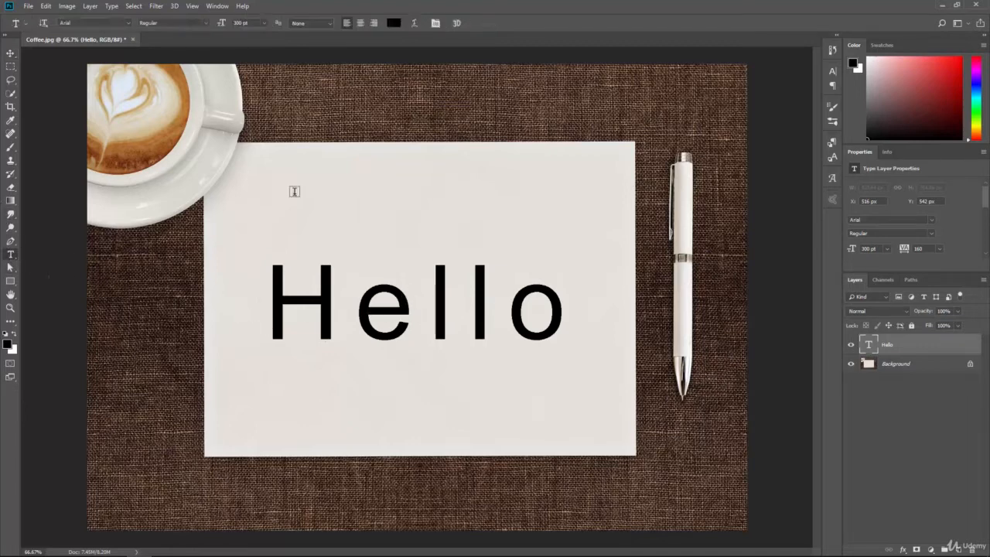
{"action": "left_click", "coordinate": [129, 24]}
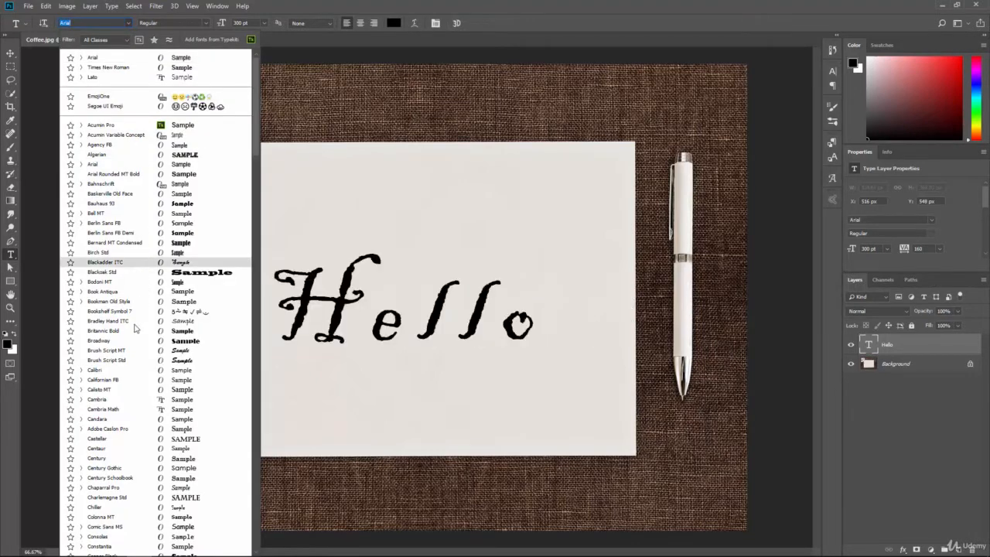
{"action": "scroll", "coordinate": [135, 376], "scroll_direction": "down", "scroll_amount": 10}
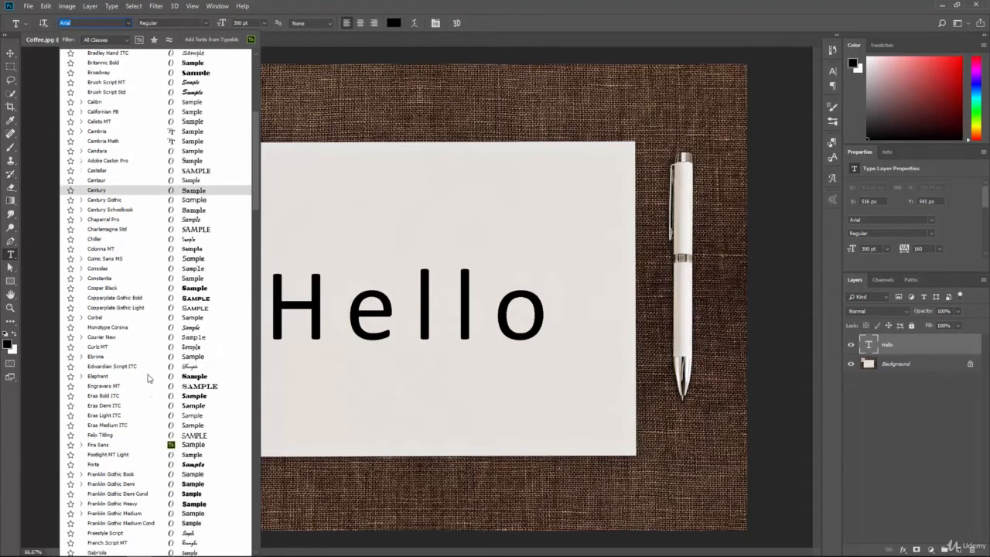
{"action": "scroll", "coordinate": [143, 383], "scroll_direction": "down", "scroll_amount": 5}
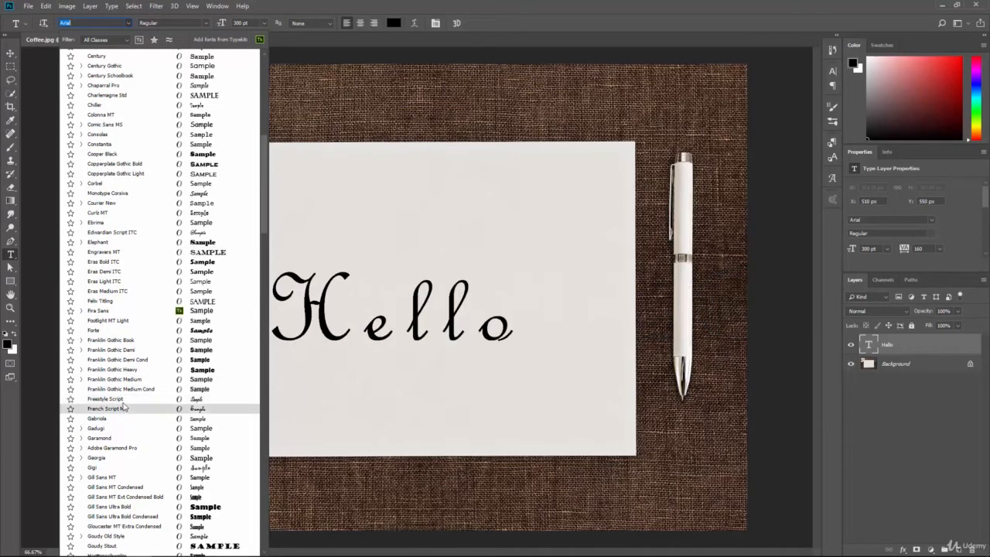
{"action": "left_click", "coordinate": [123, 399]}
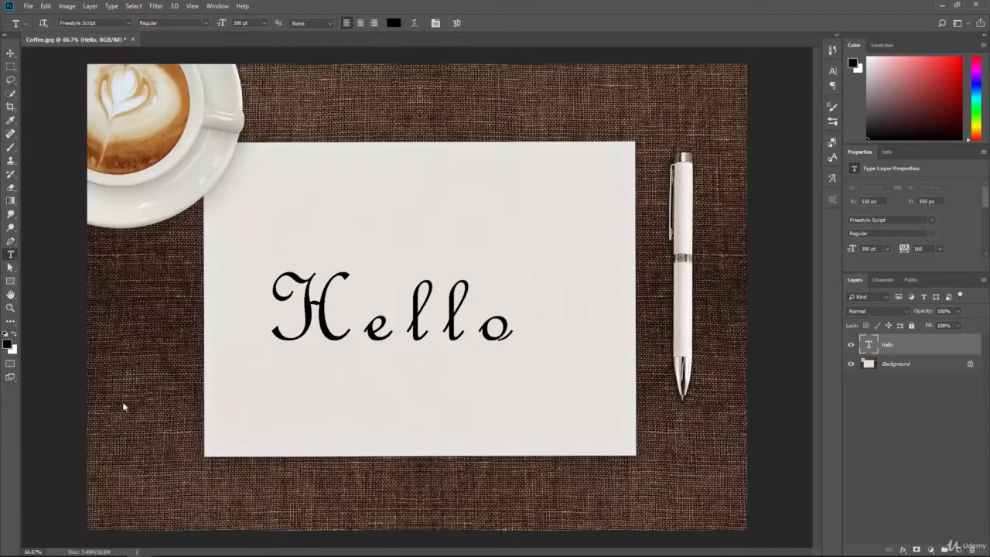
Centre-align the Hello text and move it back to the middle of the paper
{"action": "left_click", "coordinate": [361, 22]}
{"action": "left_click", "coordinate": [11, 53]}
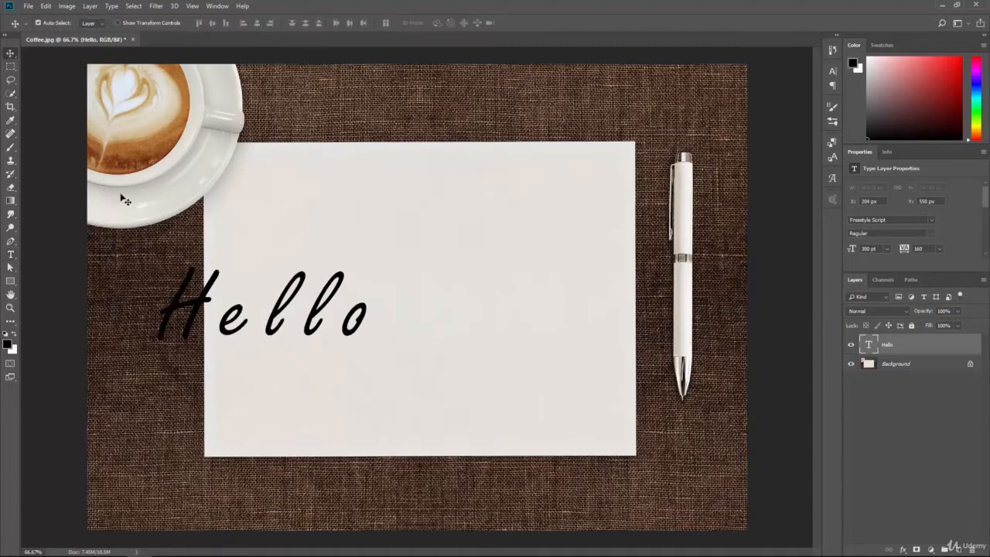
{"action": "left_click_drag", "start_coordinate": [278, 316], "coordinate": [455, 312]}
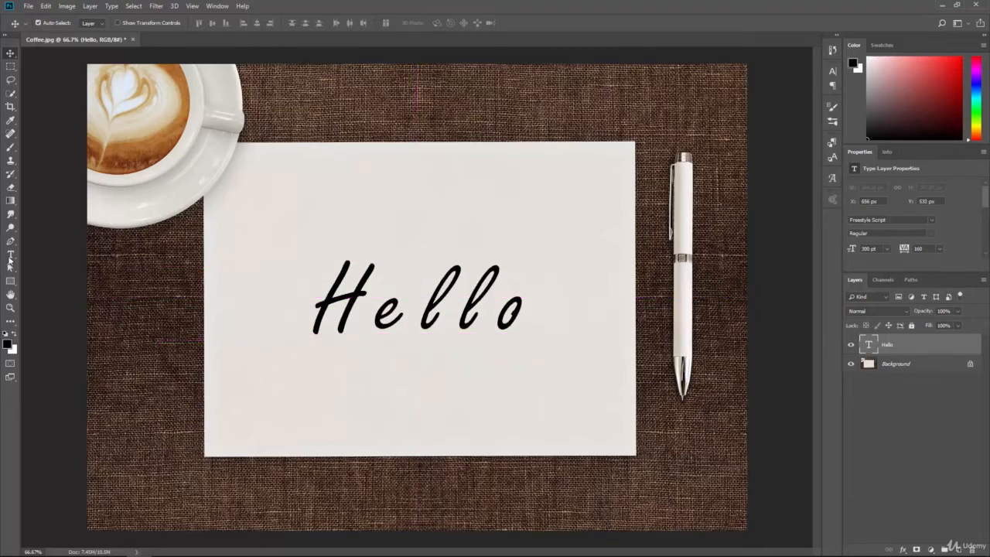
Set the tracking of the Hello text to 320 in the character settings
{"action": "left_click", "coordinate": [10, 256]}
{"action": "left_click", "coordinate": [211, 3]}
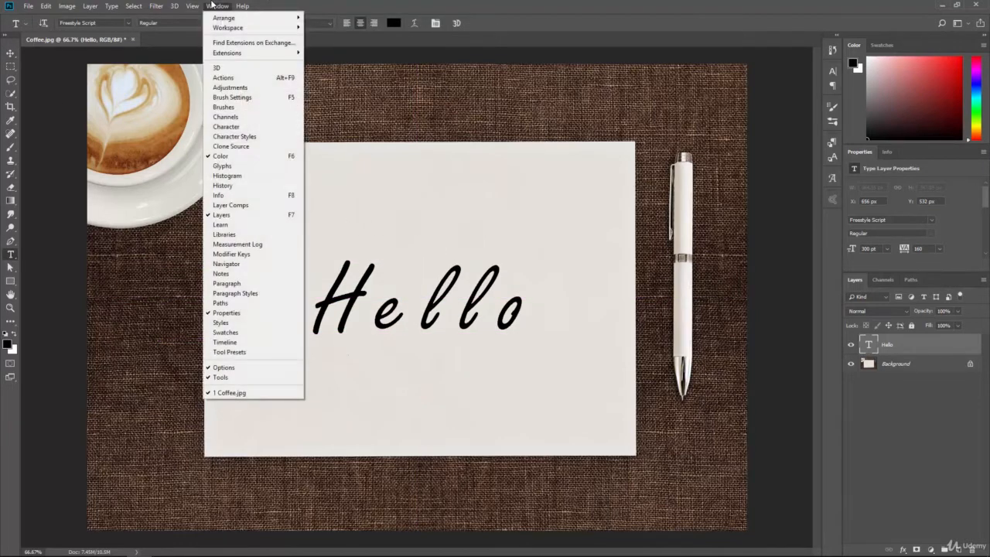
{"action": "left_click", "coordinate": [224, 125]}
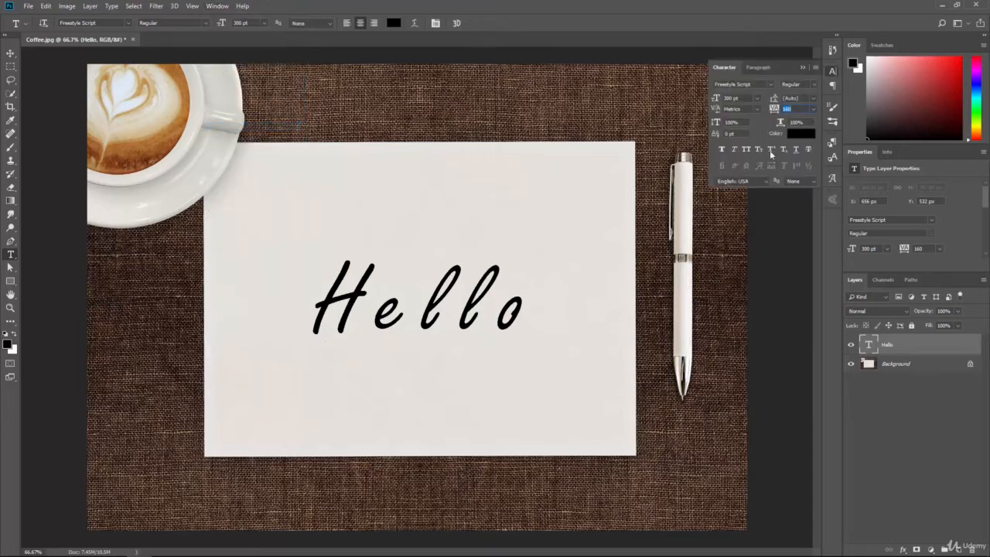
{"action": "left_click_drag", "start_coordinate": [778, 110], "coordinate": [780, 110]}
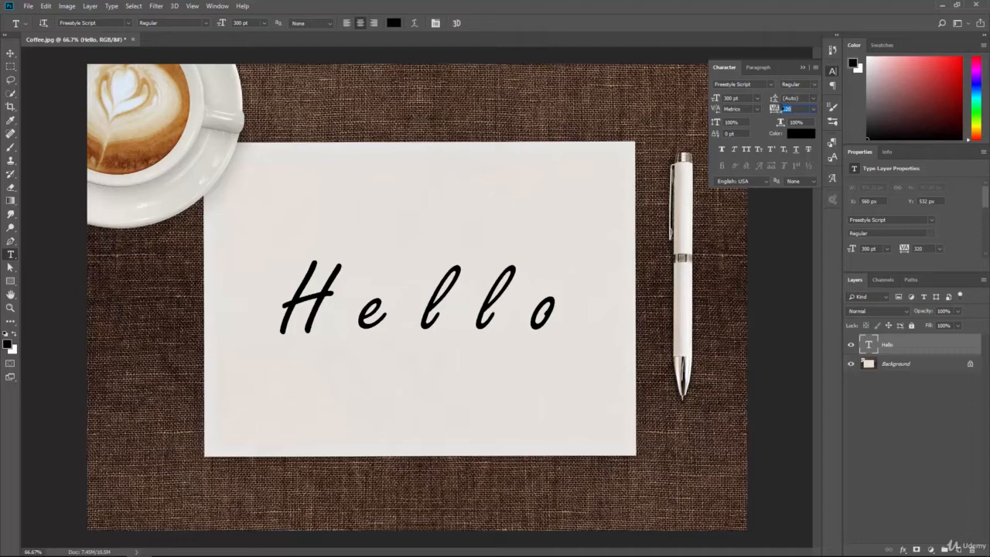
Recolour the Hello text dark brown (#3f1704), based on a brown sampled from the coffee in the cup
{"action": "left_click", "coordinate": [789, 132]}
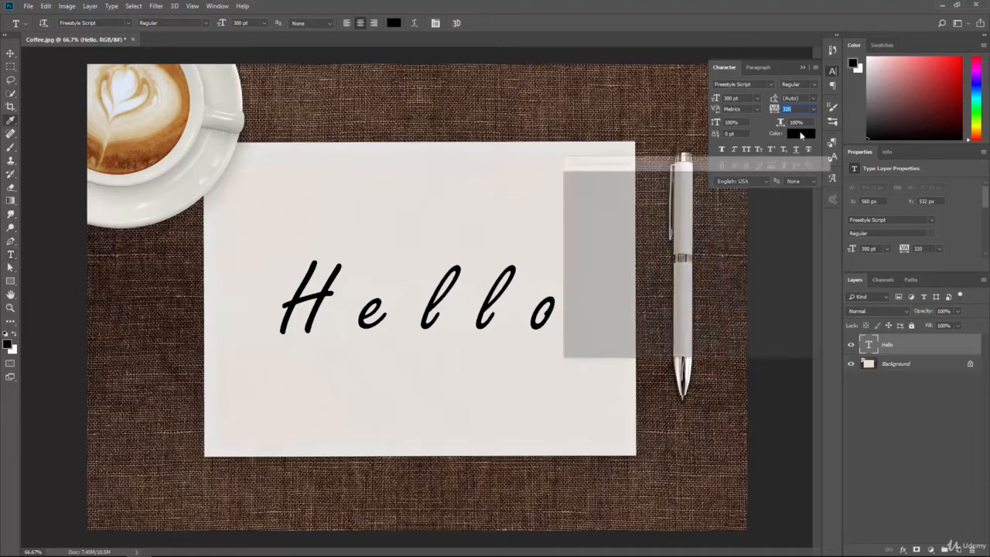
{"action": "left_click", "coordinate": [711, 252]}
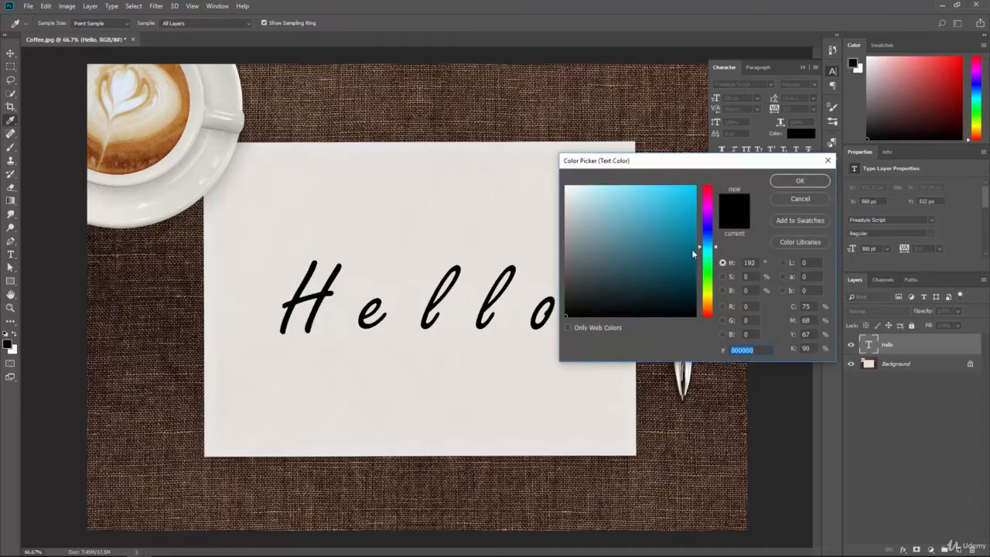
{"action": "left_click", "coordinate": [698, 192]}
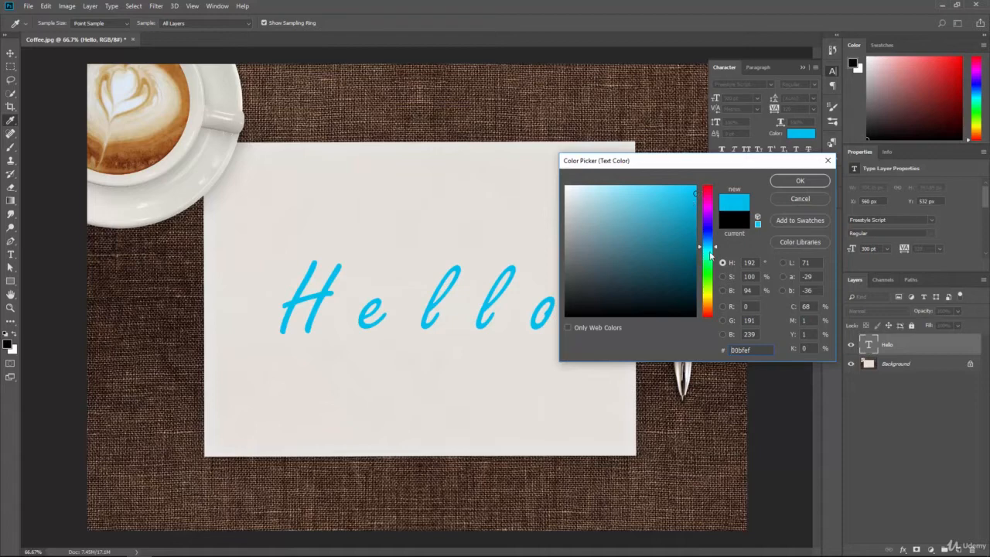
{"action": "left_click_drag", "start_coordinate": [689, 252], "coordinate": [695, 262]}
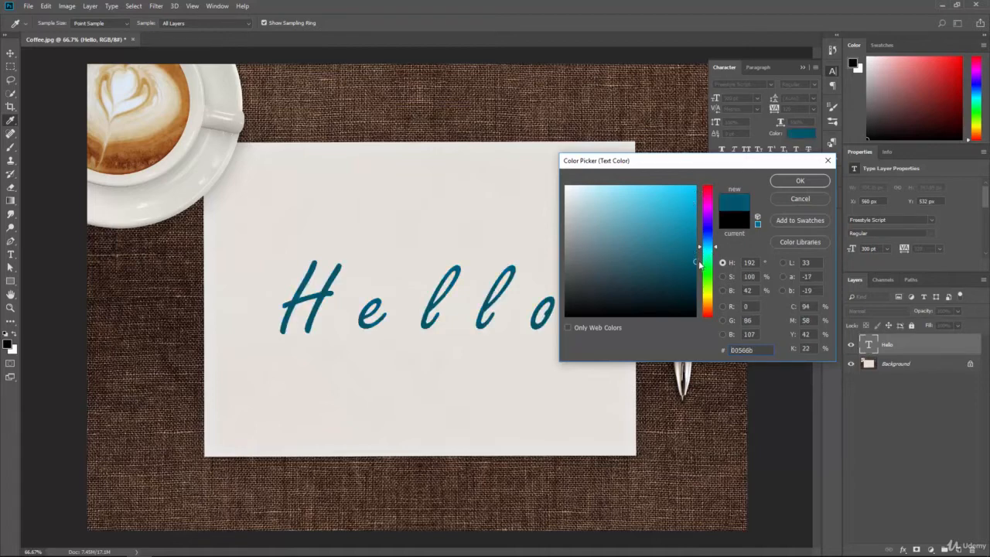
{"action": "left_click", "coordinate": [164, 142]}
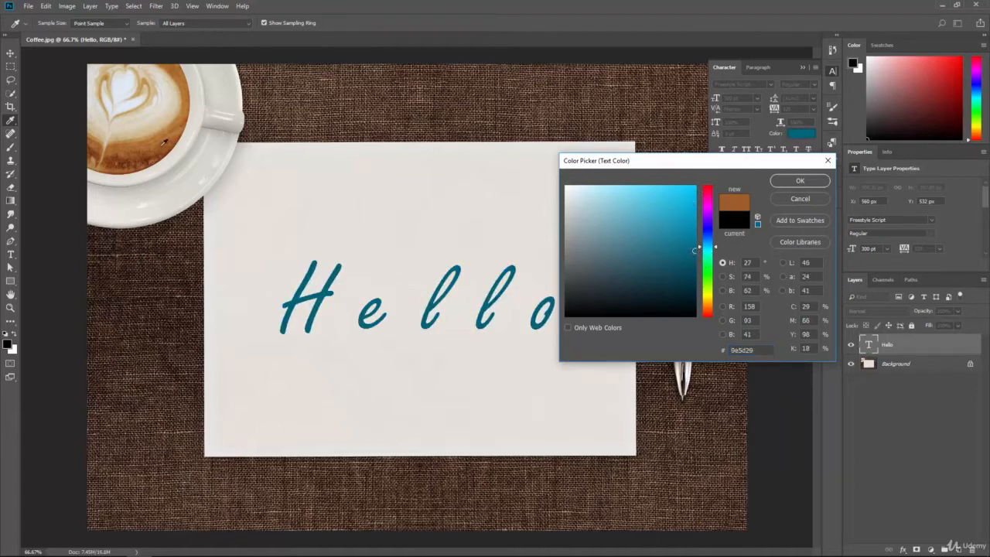
{"action": "left_click", "coordinate": [164, 143]}
{"action": "left_click", "coordinate": [158, 154]}
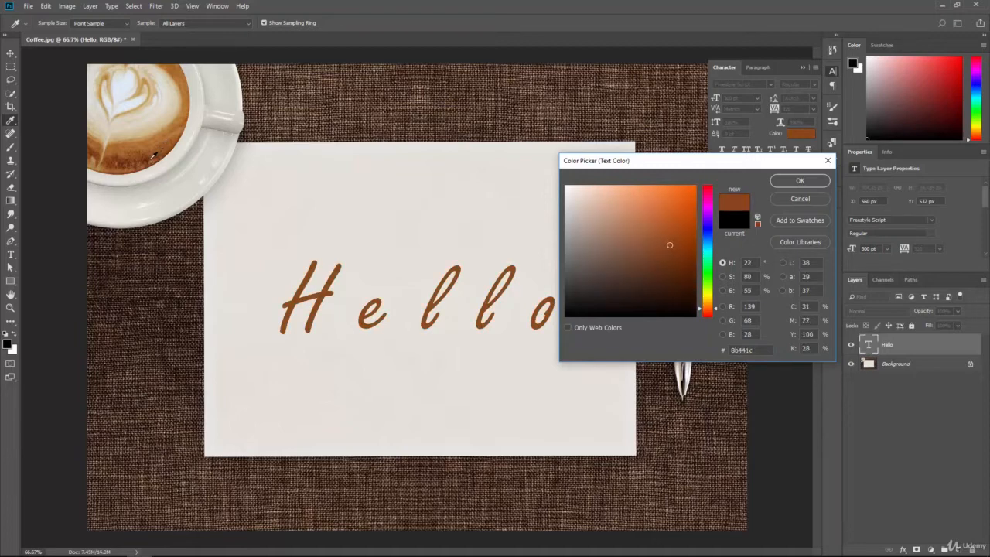
{"action": "left_click", "coordinate": [151, 158]}
{"action": "left_click", "coordinate": [145, 160]}
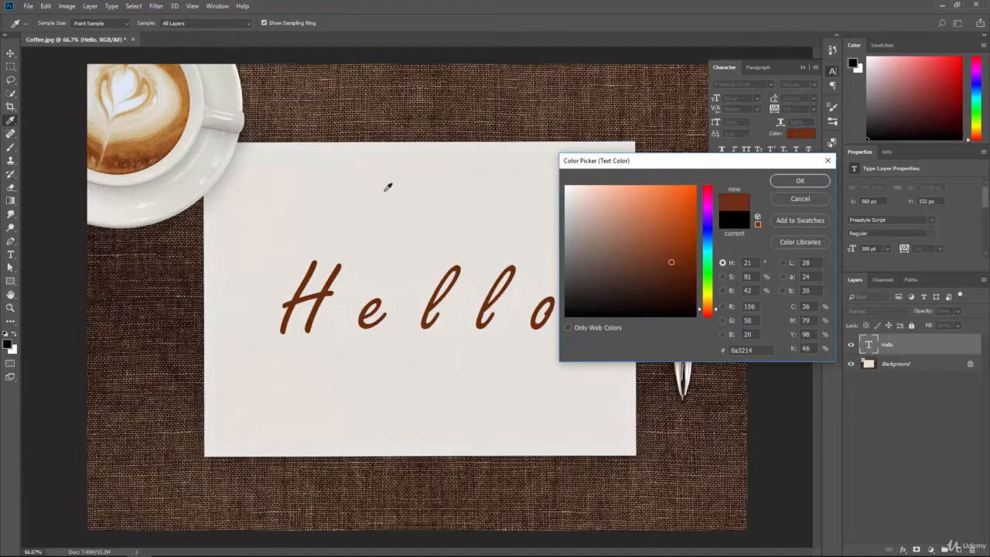
{"action": "left_click", "coordinate": [151, 153]}
{"action": "left_click", "coordinate": [687, 284]}
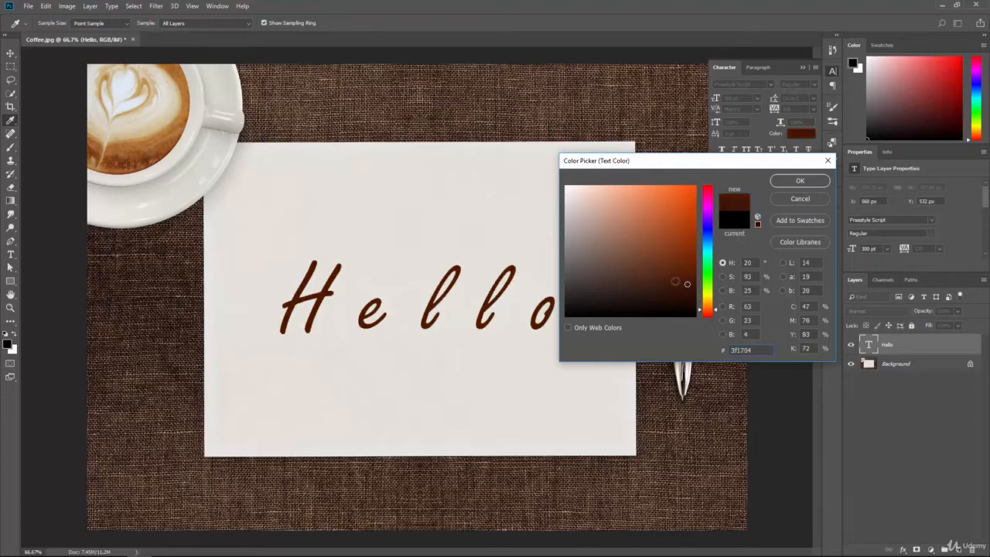
{"action": "left_click", "coordinate": [789, 181]}
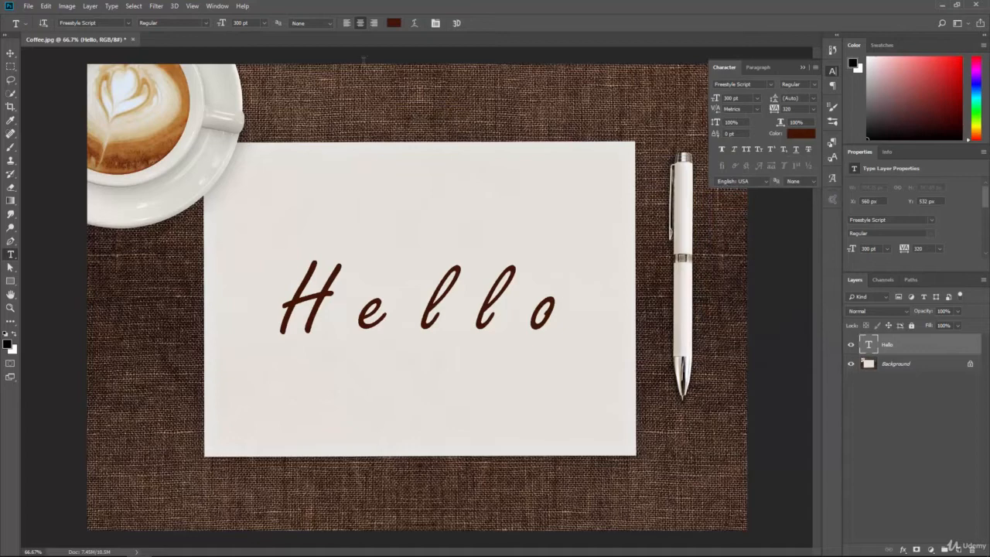
Set the Hello text's anti-aliasing to Smooth
{"action": "left_click", "coordinate": [326, 24]}
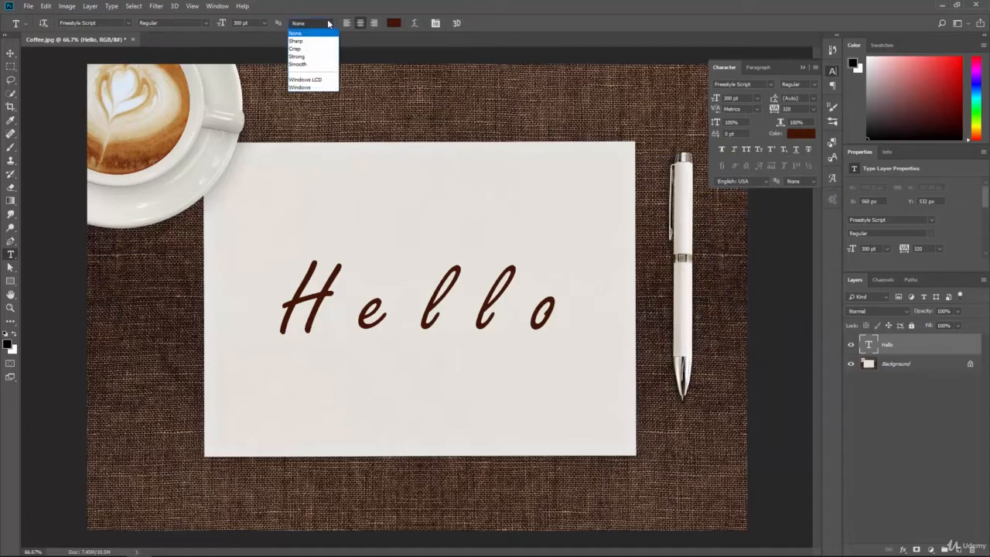
{"action": "left_click", "coordinate": [316, 65]}
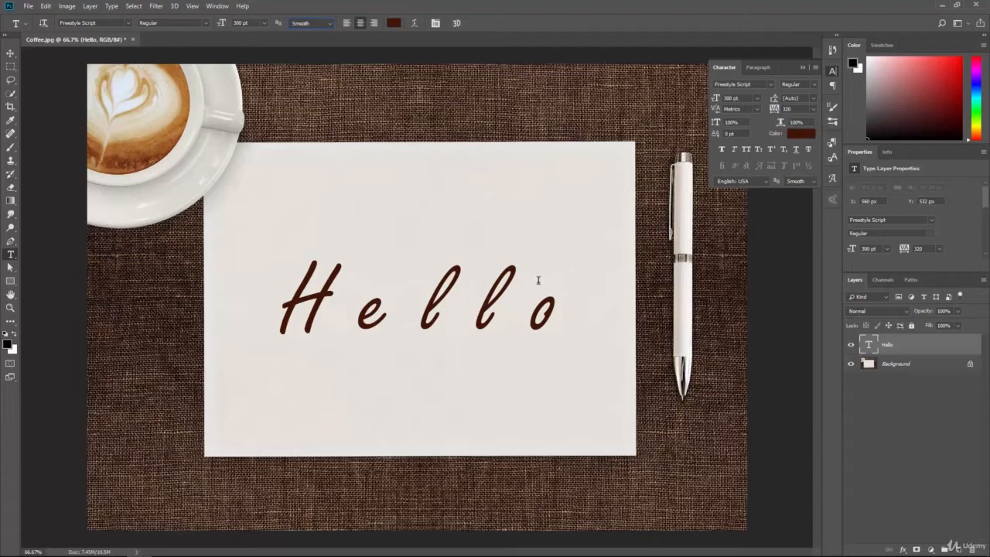
Create a character style named Brown Freestyle Script and redefine it by merging in the Hello text's formatting
{"action": "left_click", "coordinate": [209, 7]}
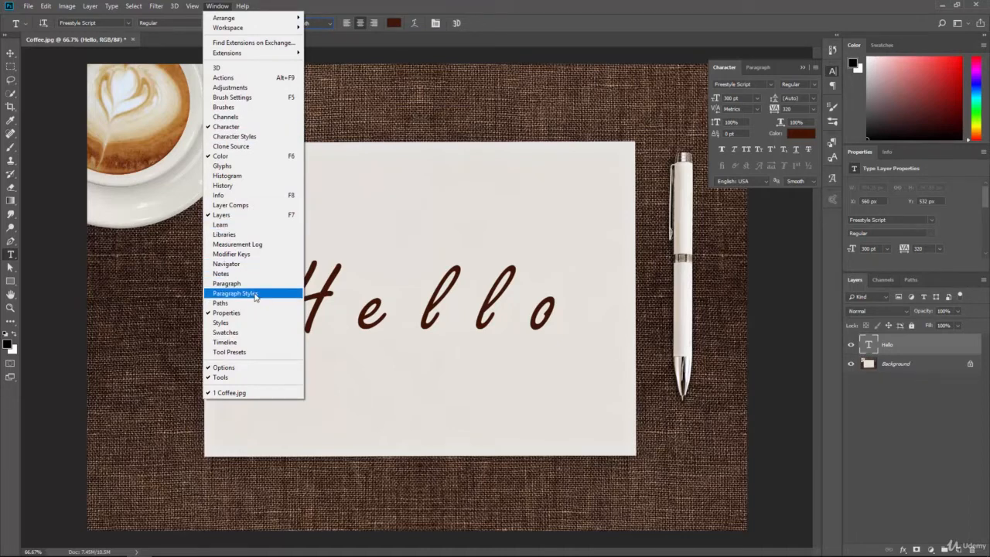
{"action": "left_click", "coordinate": [250, 137]}
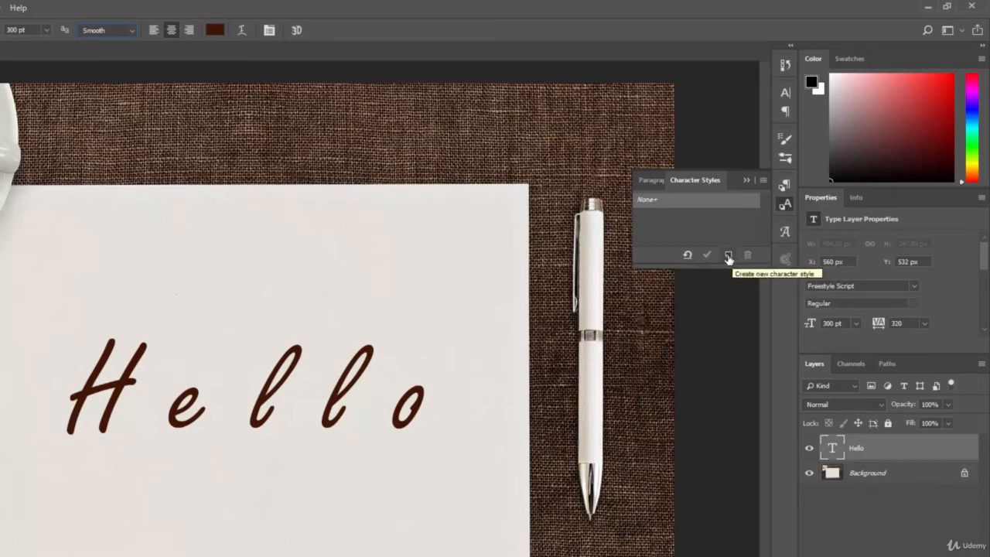
{"action": "left_click", "coordinate": [728, 256]}
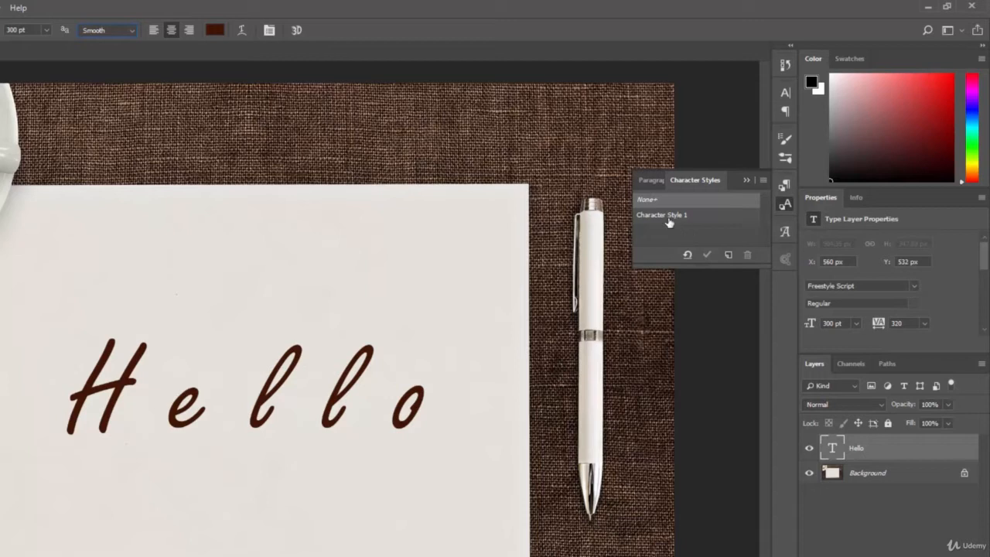
{"action": "left_click", "coordinate": [670, 222]}
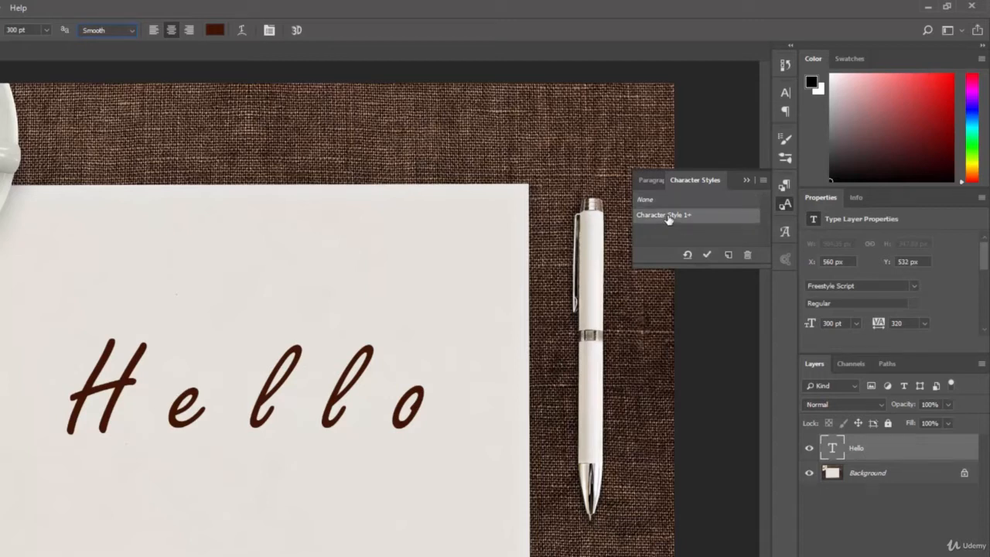
{"action": "double_click", "coordinate": [669, 220]}
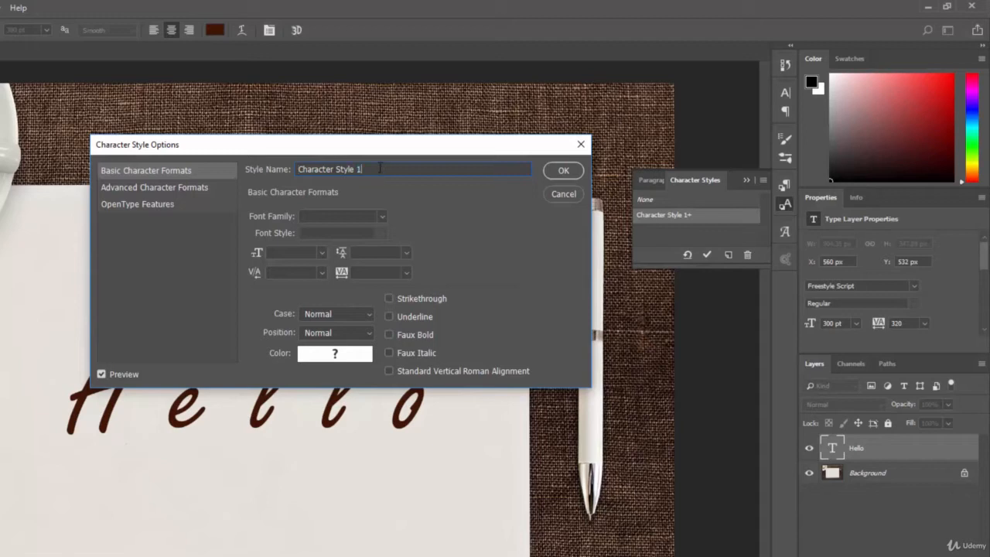
{"action": "left_click_drag", "start_coordinate": [380, 168], "coordinate": [243, 169]}
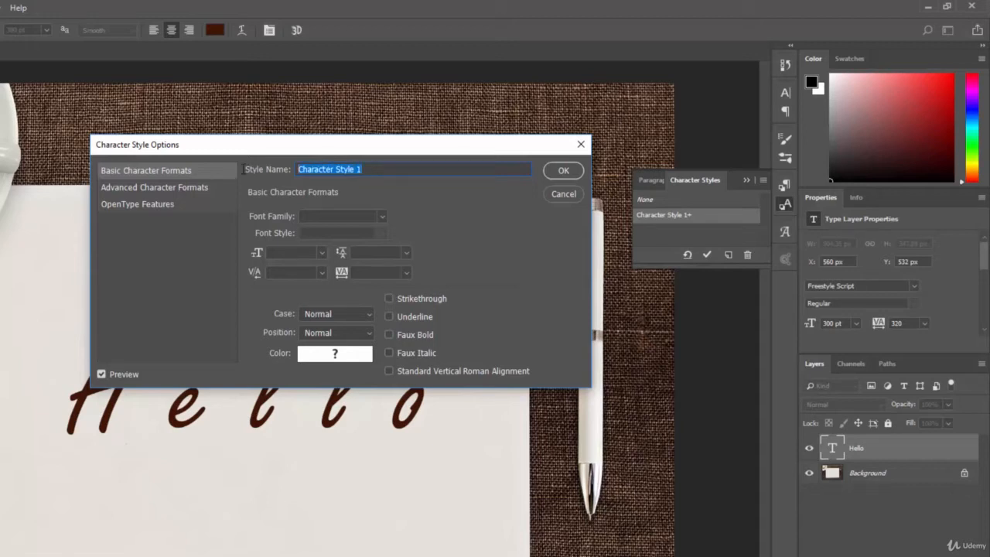
{"action": "type", "text": "Brown Freestyle Script"}
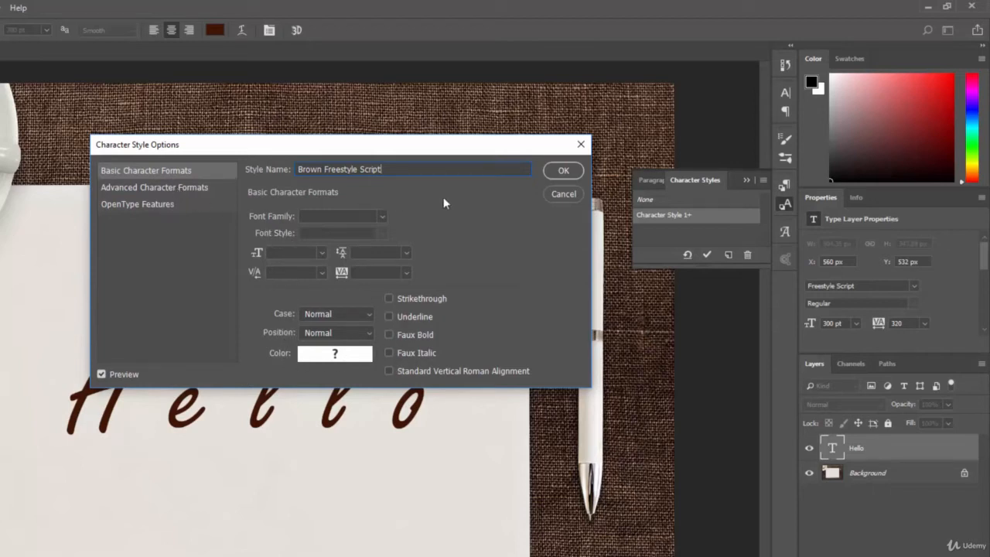
{"action": "left_click", "coordinate": [565, 170]}
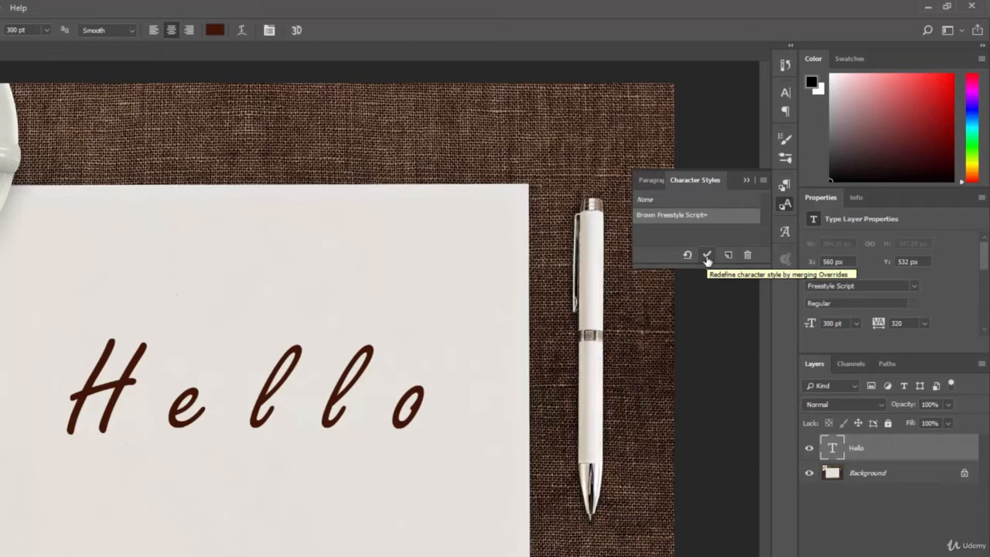
{"action": "left_click", "coordinate": [707, 257]}
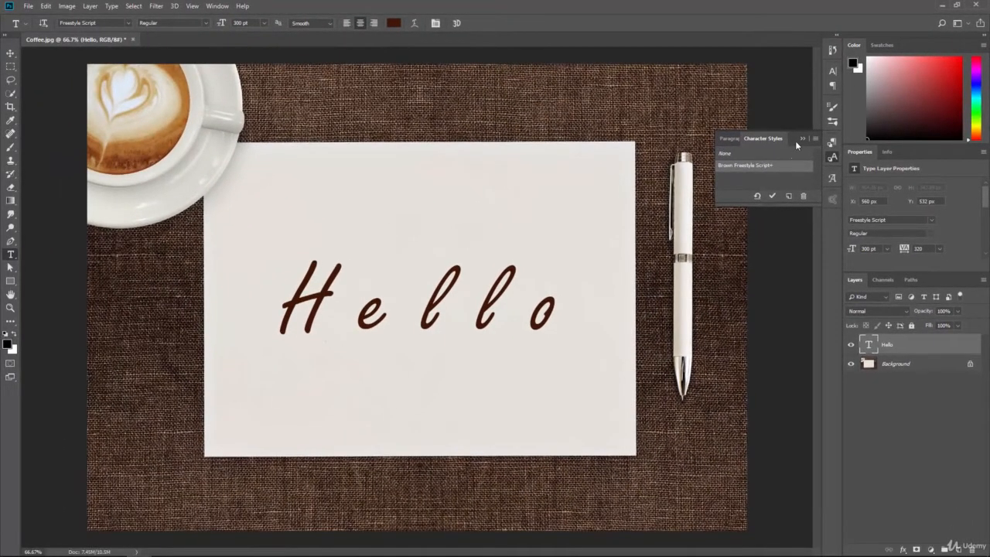
Start a new text layer low on the paper, set to Arial with tracking 0 and black colour
{"action": "left_click", "coordinate": [327, 439]}
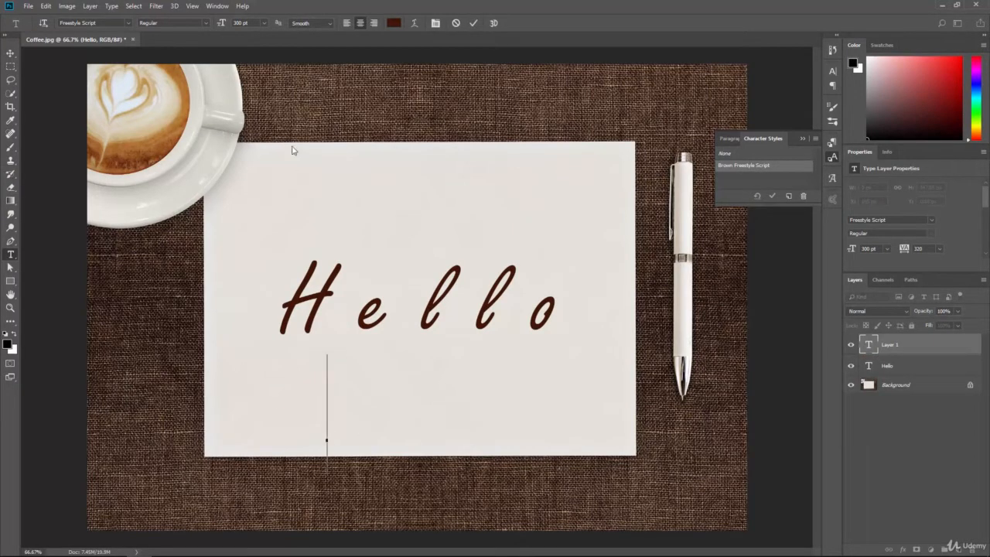
{"action": "left_click", "coordinate": [832, 71]}
{"action": "left_click", "coordinate": [770, 86]}
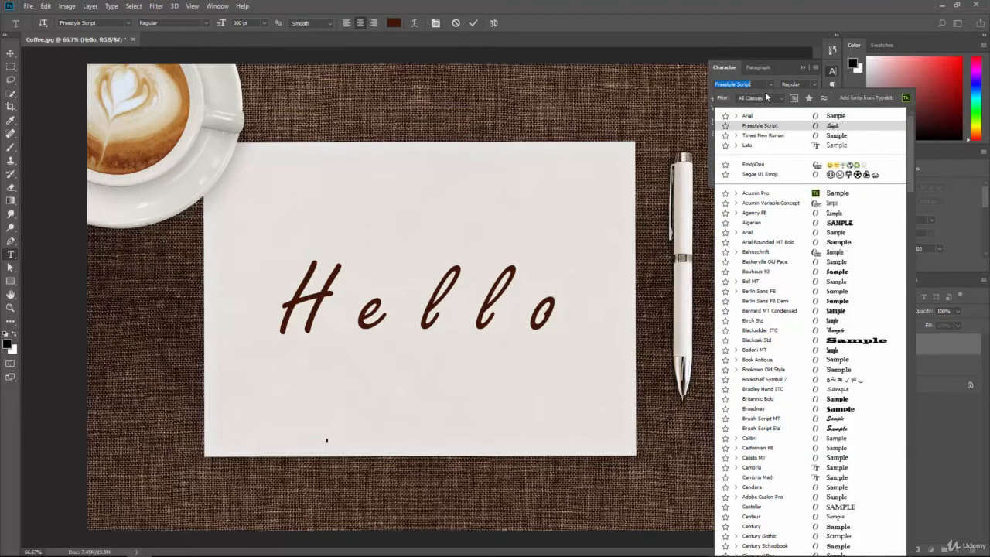
{"action": "left_click", "coordinate": [762, 120]}
{"action": "left_click", "coordinate": [813, 111]}
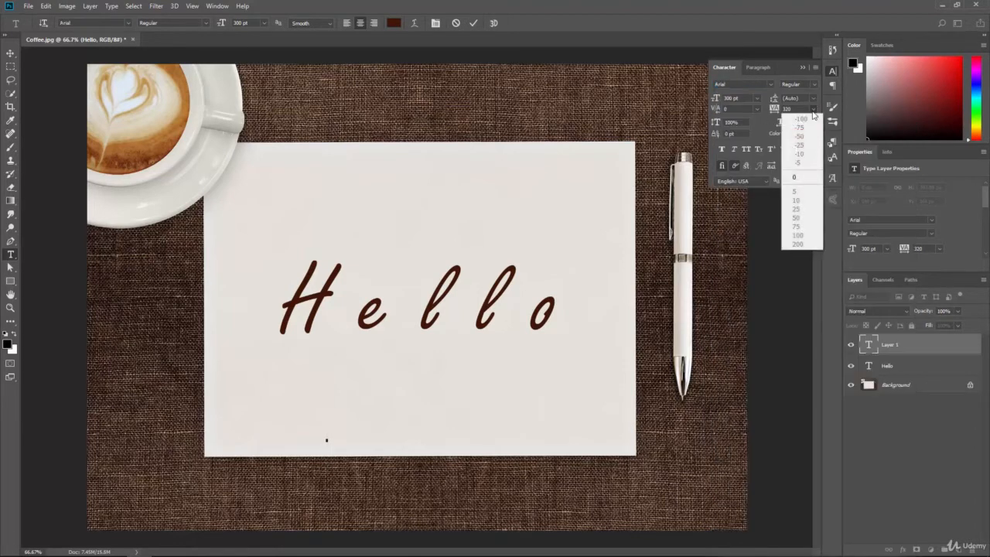
{"action": "left_click", "coordinate": [809, 178]}
{"action": "left_click", "coordinate": [808, 136]}
{"action": "type", "text": "000000"}
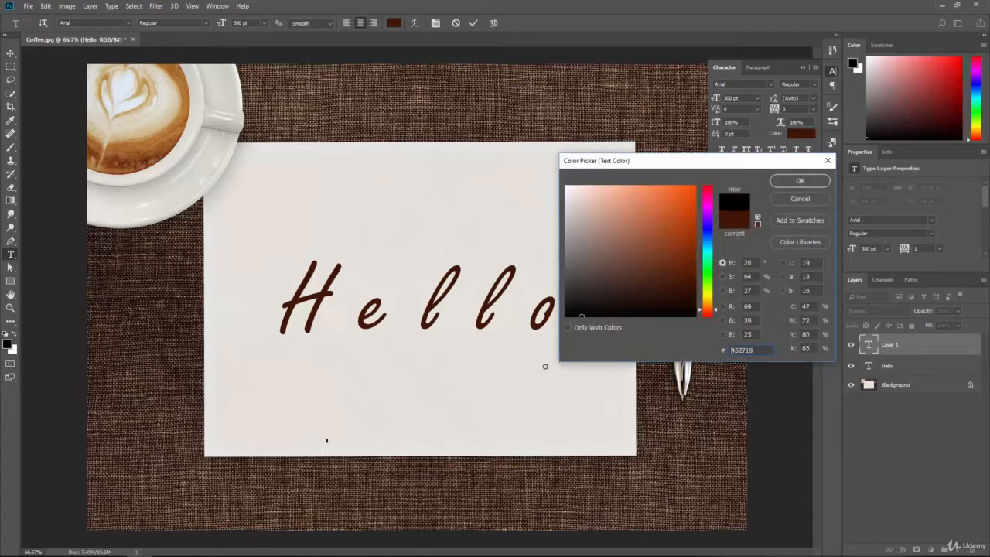
{"action": "left_click", "coordinate": [784, 181]}
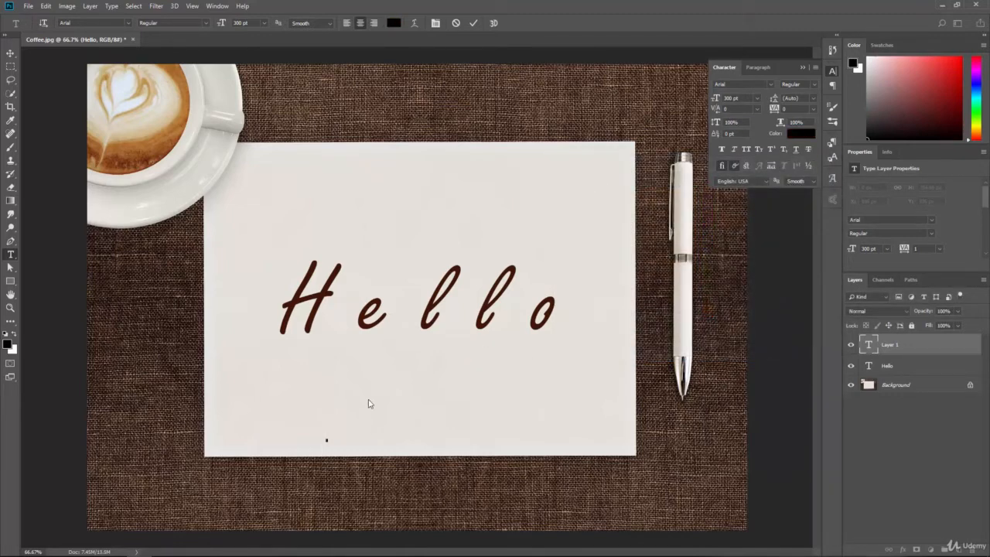
Enter Hello in the new text layer and move it beneath the brown Hello
{"action": "type", "text": "Hello"}
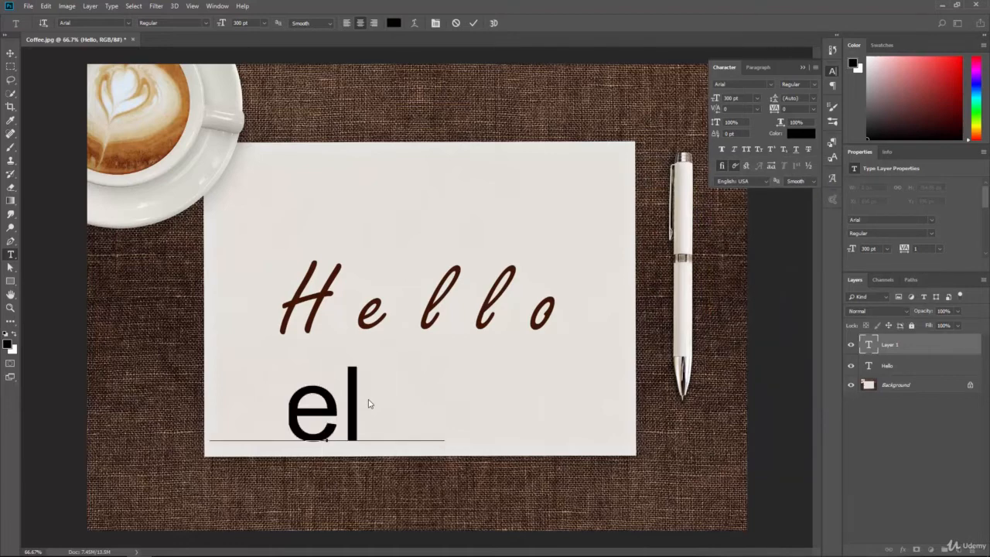
{"action": "left_click", "coordinate": [10, 53]}
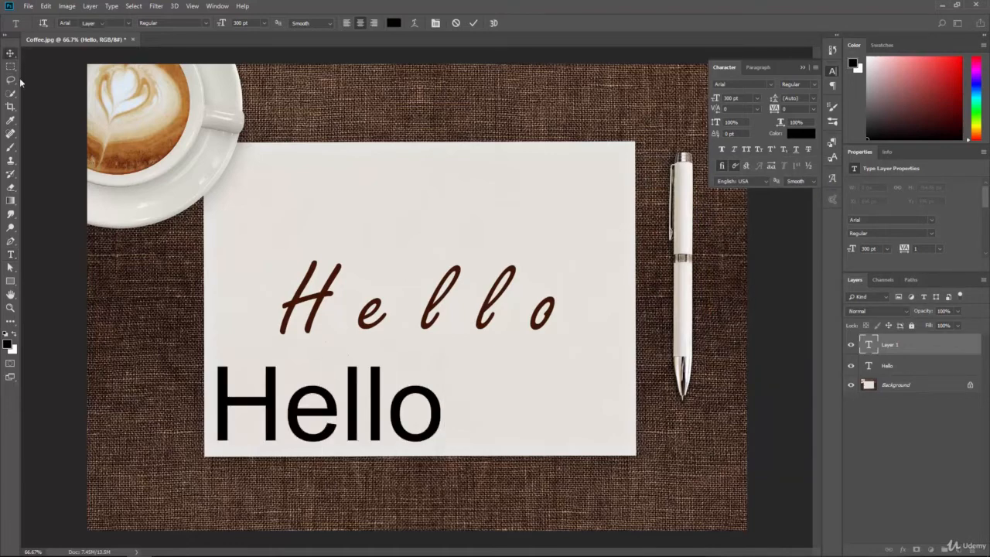
{"action": "left_click_drag", "start_coordinate": [329, 399], "coordinate": [417, 394]}
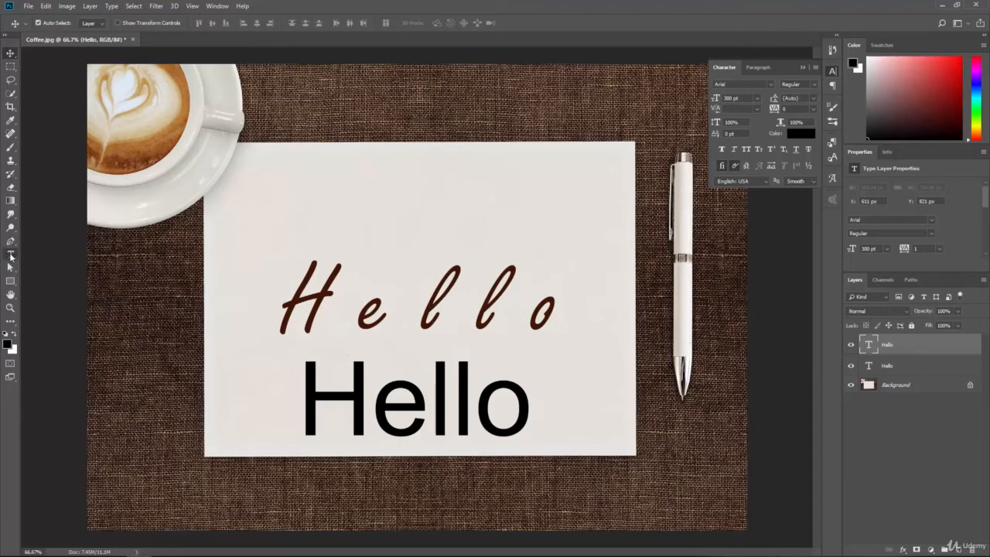
Replace the black Hello text with "How are you?" and nudge it slightly closer to the brown Hello
{"action": "left_click", "coordinate": [10, 253]}
{"action": "left_click", "coordinate": [427, 401]}
{"action": "key", "text": "ctrl+a"}
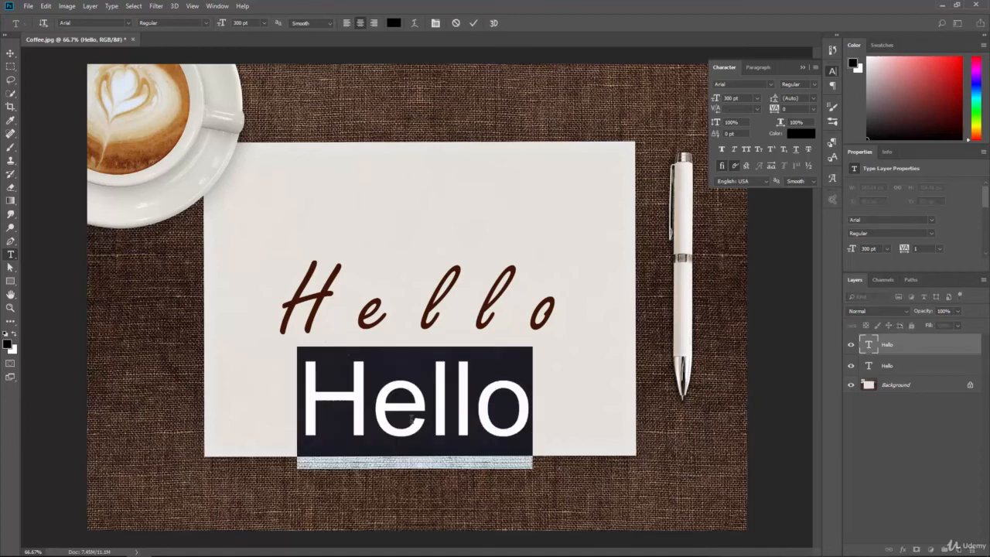
{"action": "type", "text": "How are you?"}
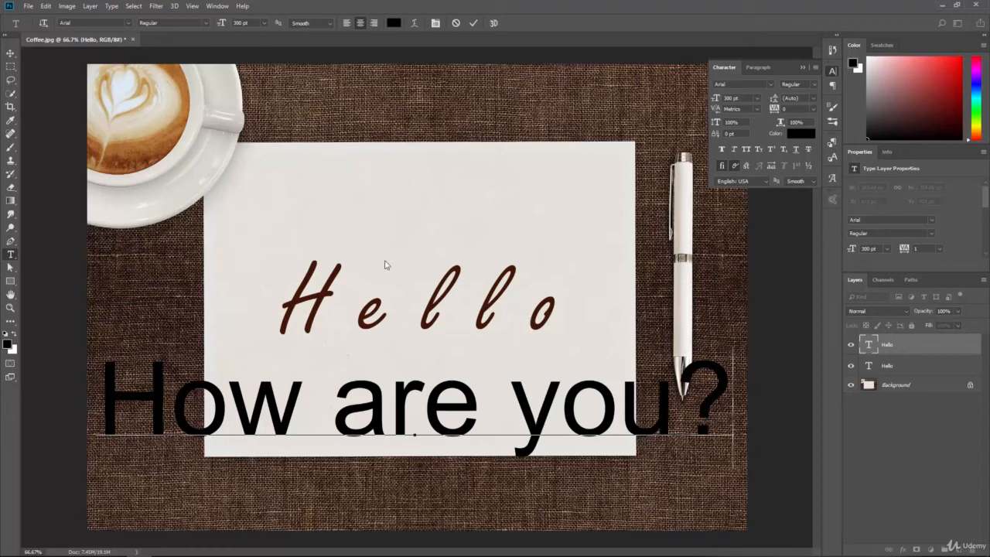
{"action": "left_click", "coordinate": [10, 53]}
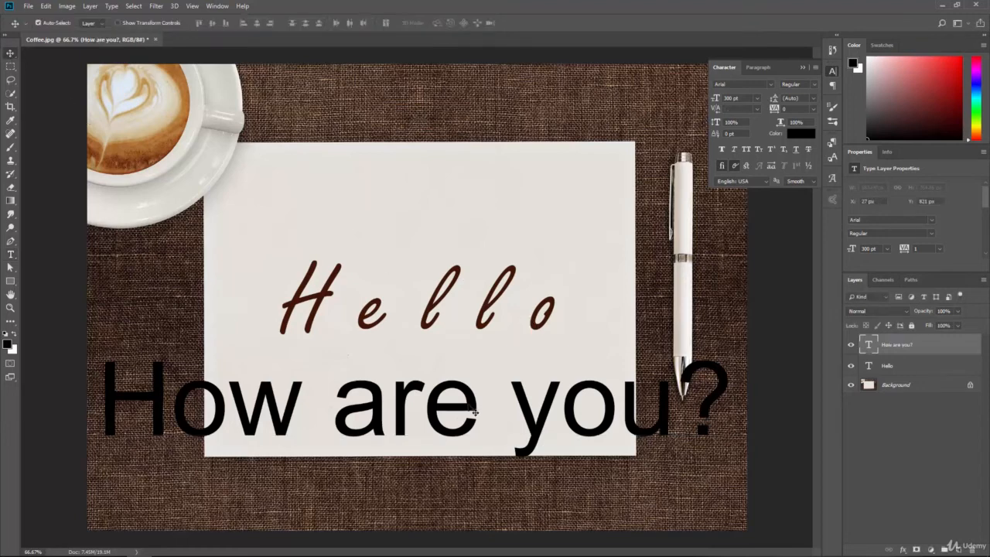
{"action": "left_click_drag", "start_coordinate": [479, 412], "coordinate": [488, 392]}
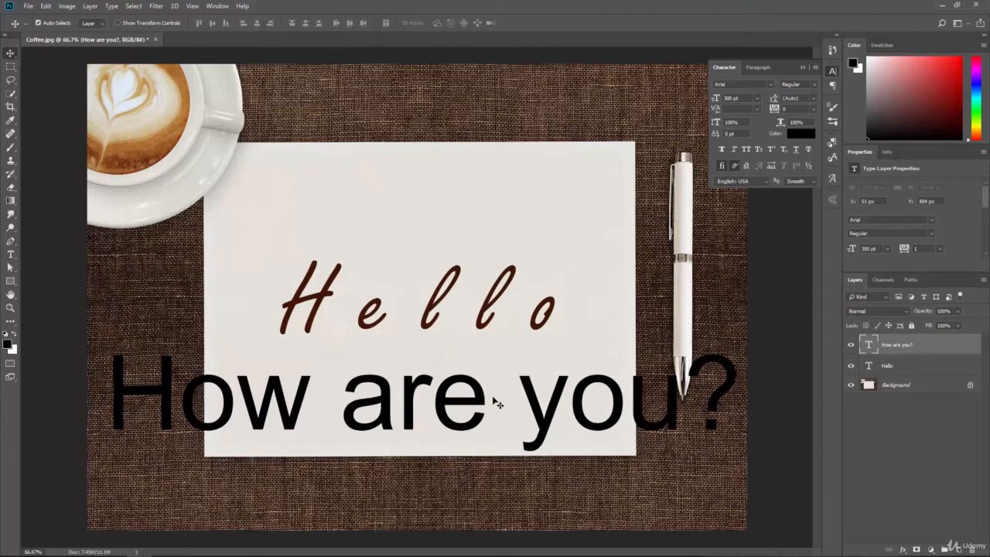
Apply the Brown Freestyle Script character style to the "How are you?" text and clear its overrides
{"action": "left_click", "coordinate": [832, 143]}
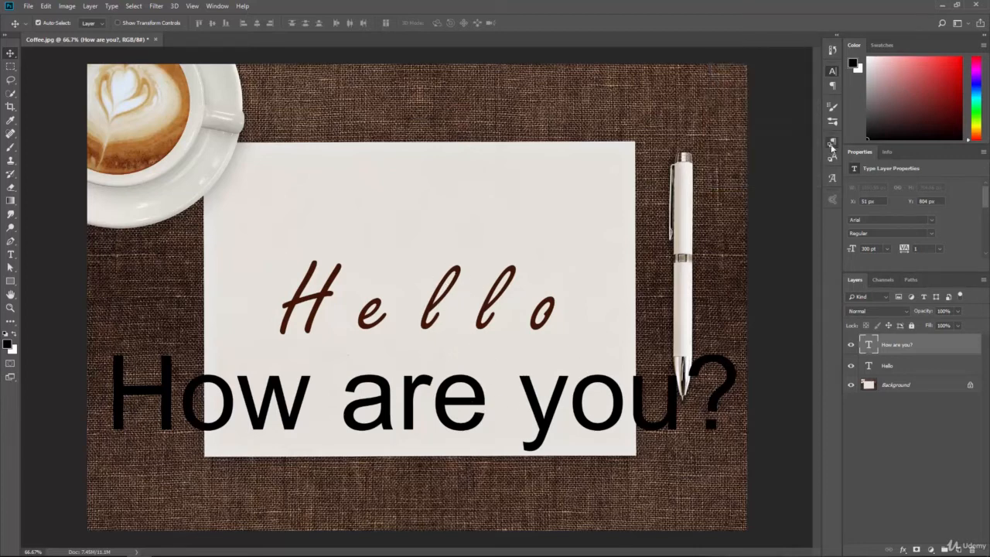
{"action": "left_click", "coordinate": [780, 139]}
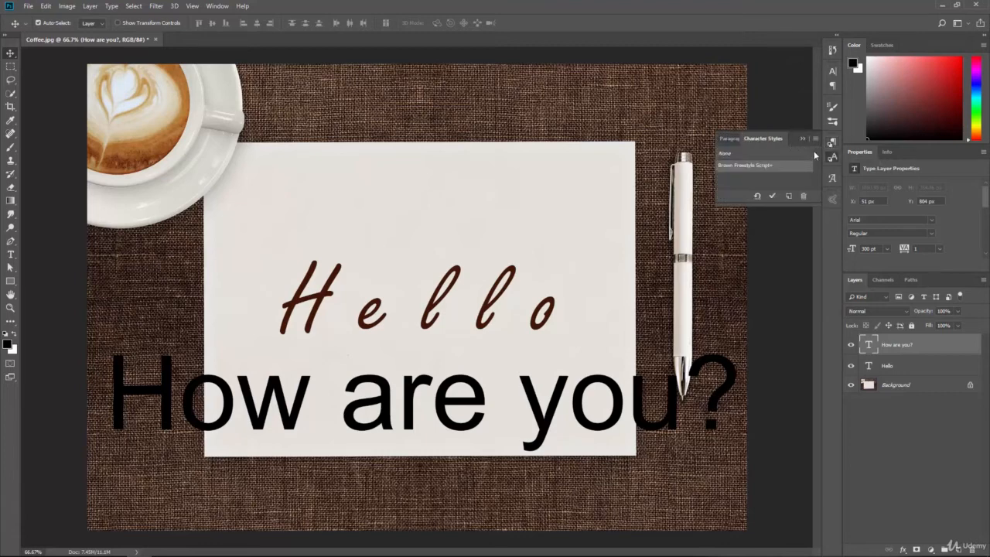
{"action": "left_click", "coordinate": [738, 154]}
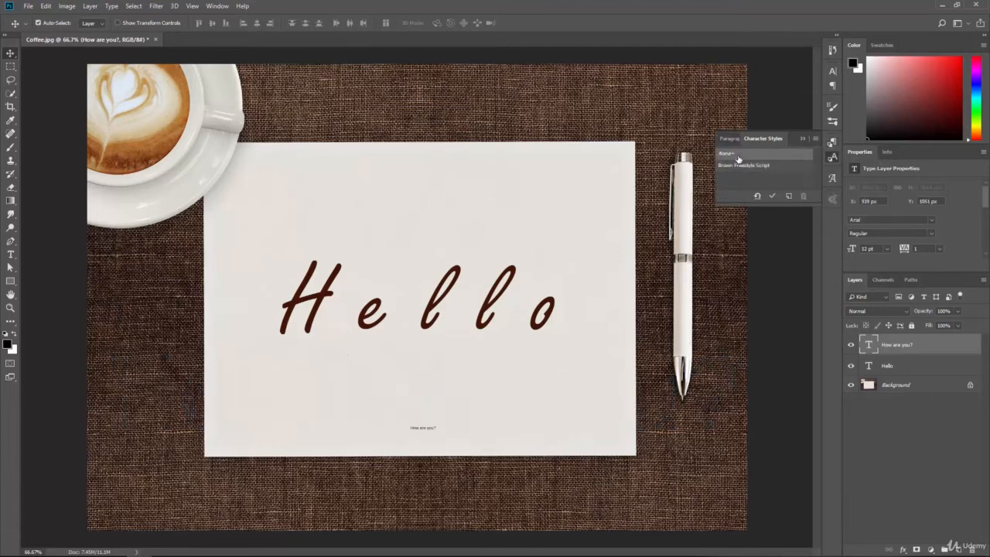
{"action": "left_click", "coordinate": [738, 165]}
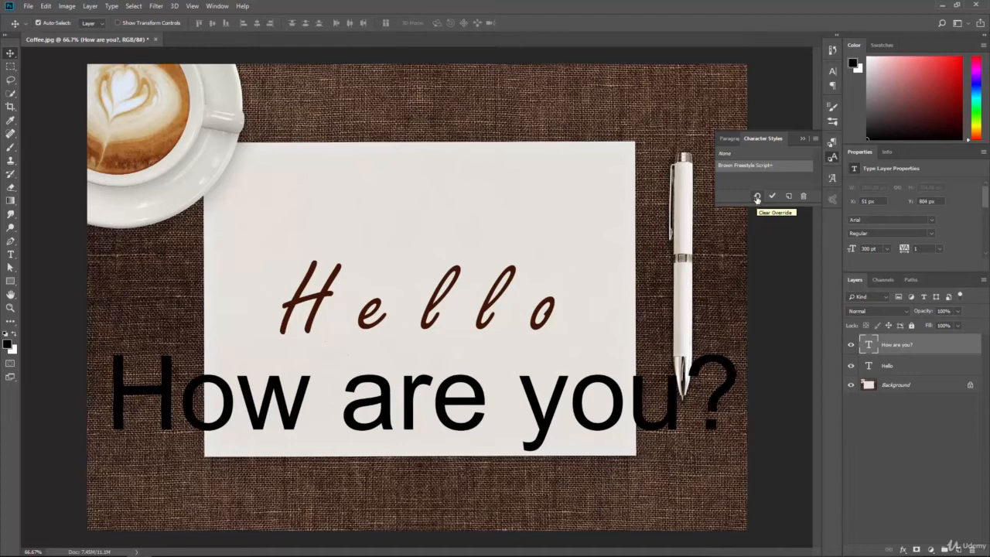
{"action": "left_click", "coordinate": [757, 198]}
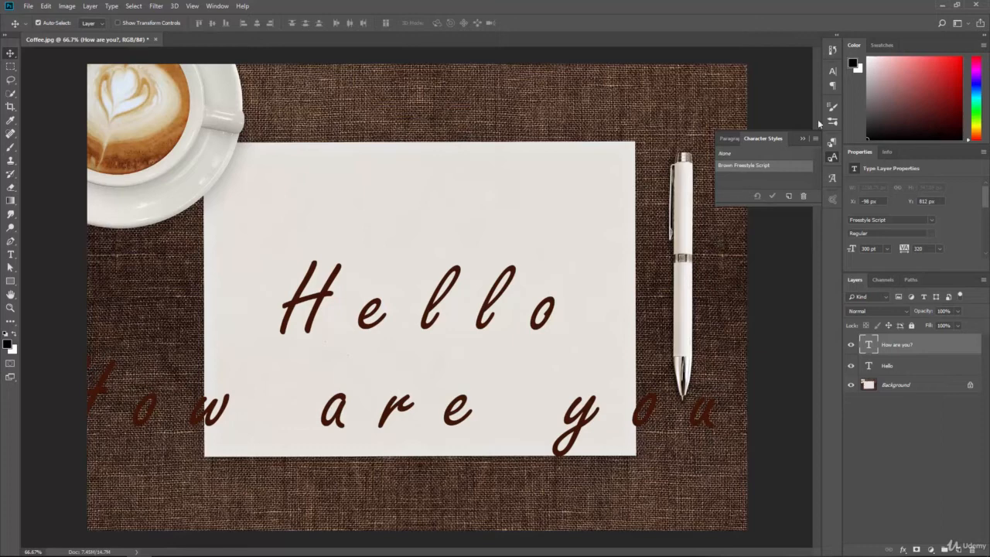
Set the font size of the "How are you?" text to 200 pt
{"action": "left_click", "coordinate": [833, 72]}
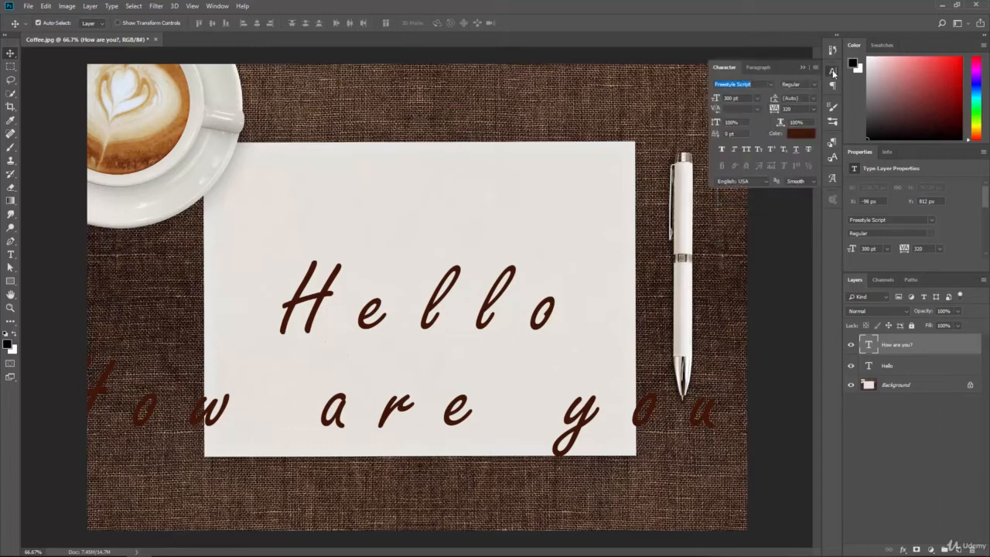
{"action": "left_click", "coordinate": [758, 99]}
{"action": "left_click", "coordinate": [738, 101]}
{"action": "left_click_drag", "start_coordinate": [743, 99], "coordinate": [721, 99]}
{"action": "type", "text": "200"}
{"action": "key", "text": "Return"}
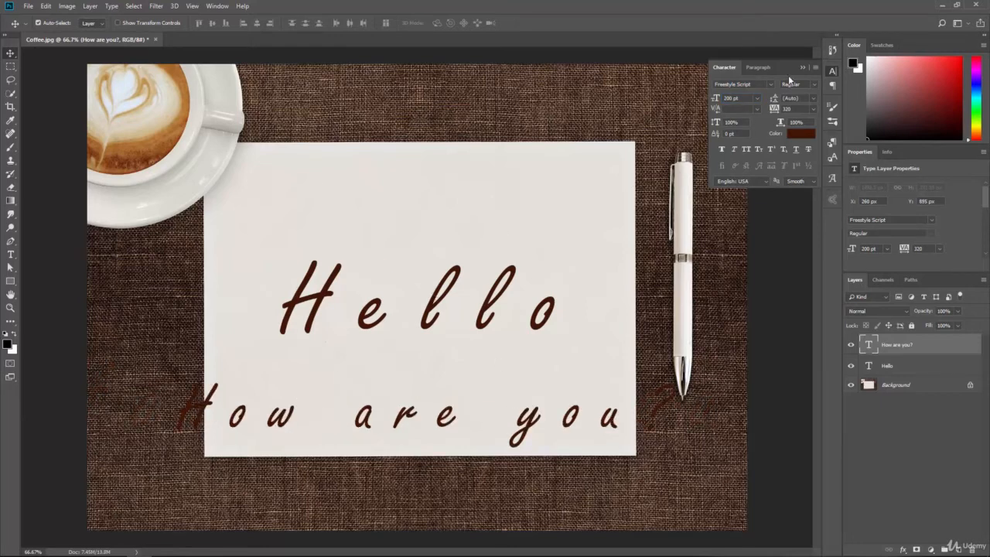
Set the "How are you?" text's font size to 140 pt and move it up directly beneath Hello
{"action": "left_click_drag", "start_coordinate": [743, 100], "coordinate": [674, 104]}
{"action": "type", "text": "140"}
{"action": "key", "text": "Return"}
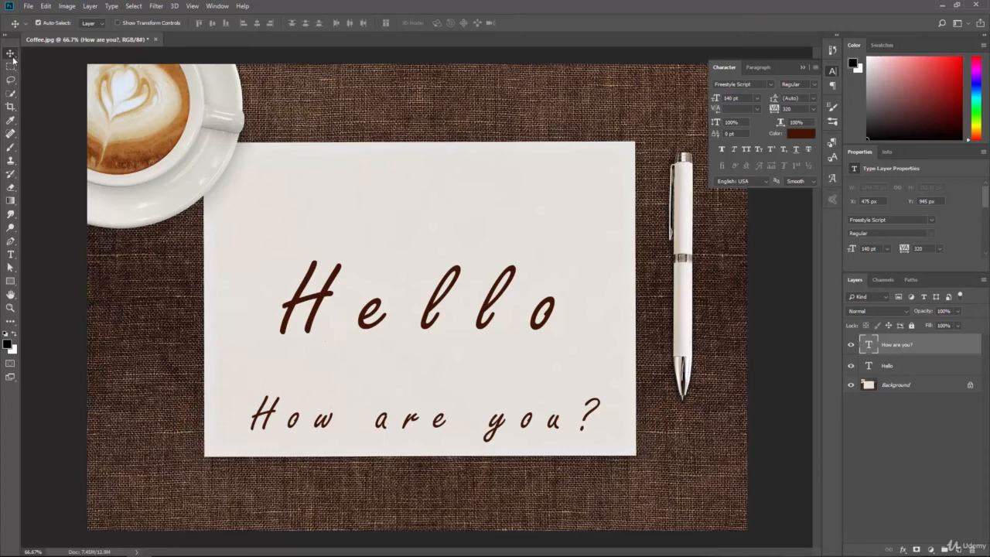
{"action": "left_click_drag", "start_coordinate": [412, 424], "coordinate": [403, 380]}
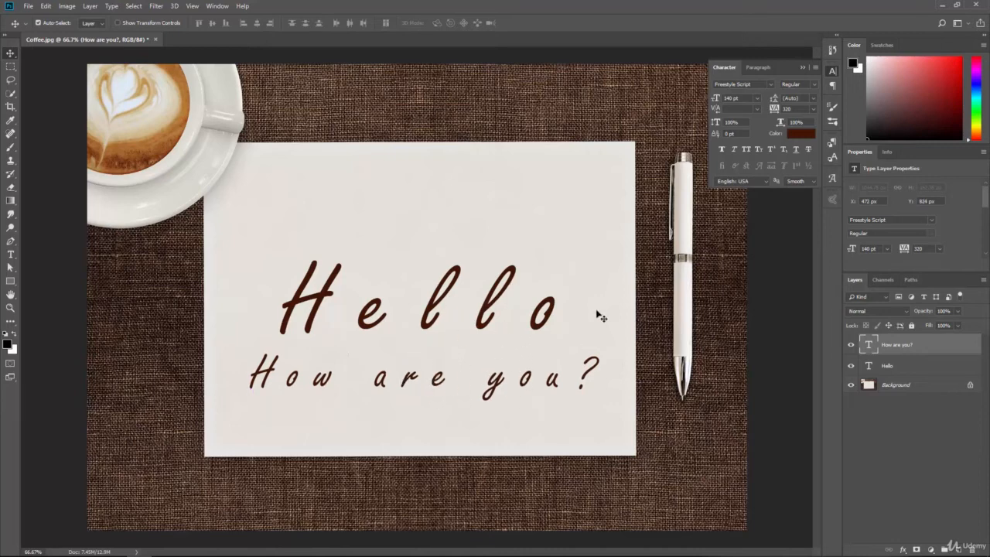
Clear the character style overrides on the "How are you?" text, and undo that clearing
{"action": "left_click", "coordinate": [832, 156]}
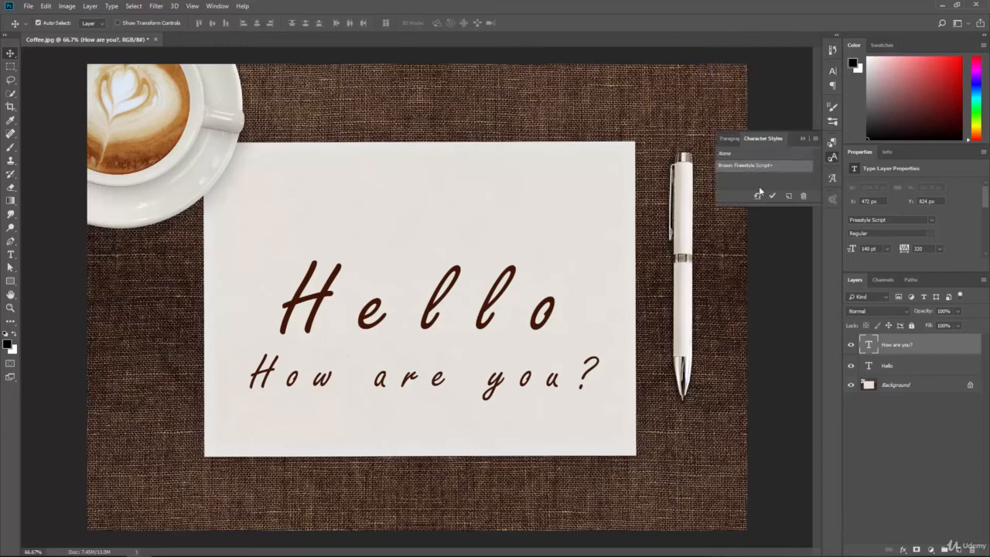
{"action": "left_click", "coordinate": [757, 200]}
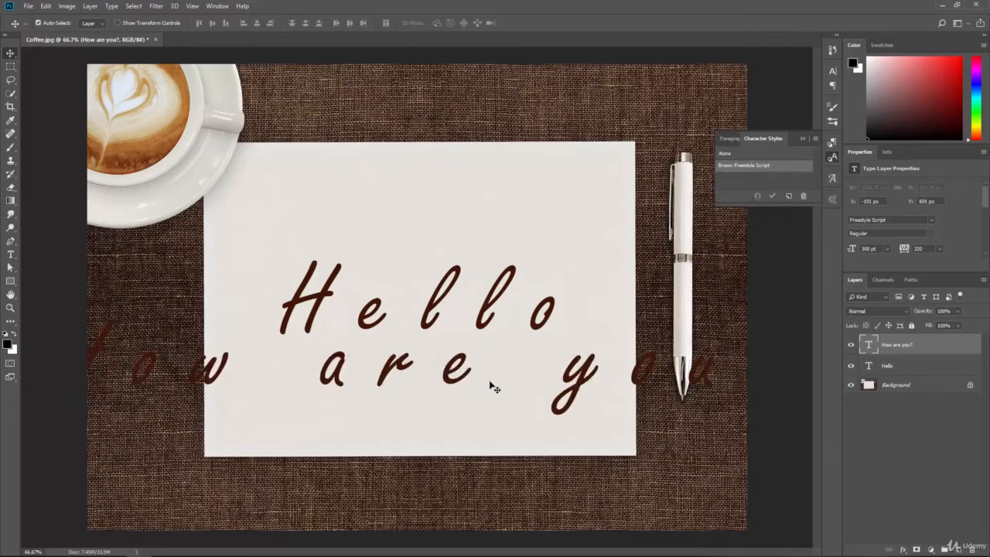
{"action": "key", "text": "ctrl+z"}
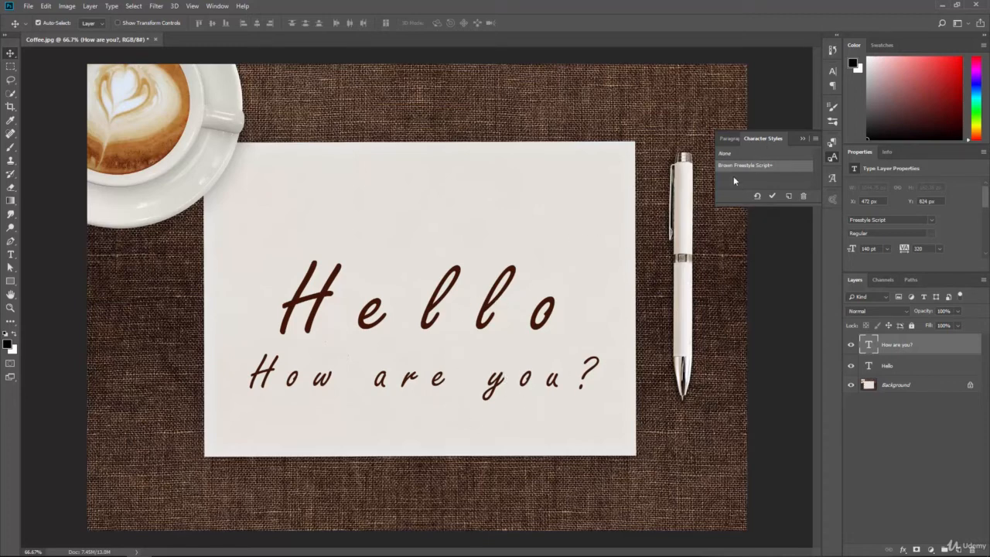
Examine the paragraph styles, the paragraph formatting settings, and the style commands for loading and saving default type styles
{"action": "left_click", "coordinate": [728, 139]}
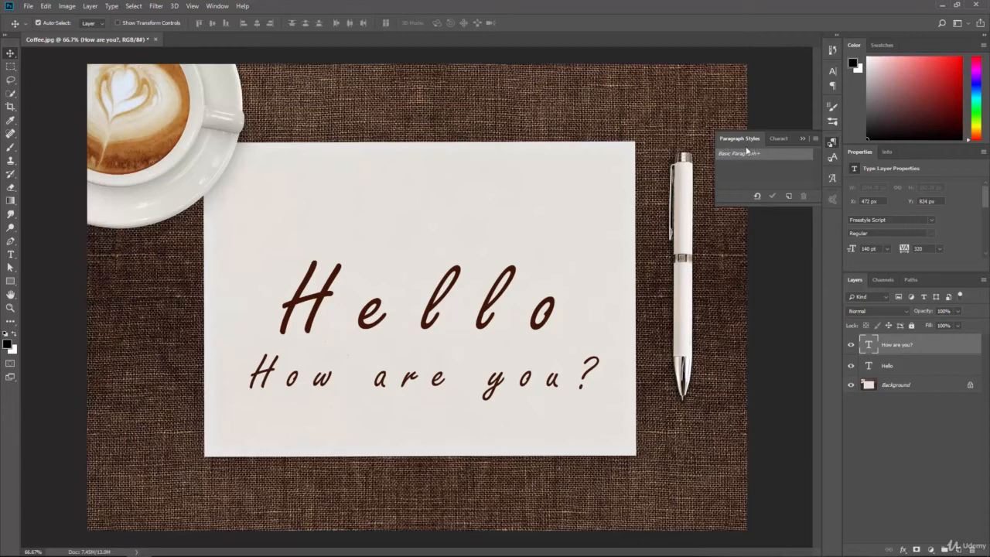
{"action": "left_click", "coordinate": [833, 87]}
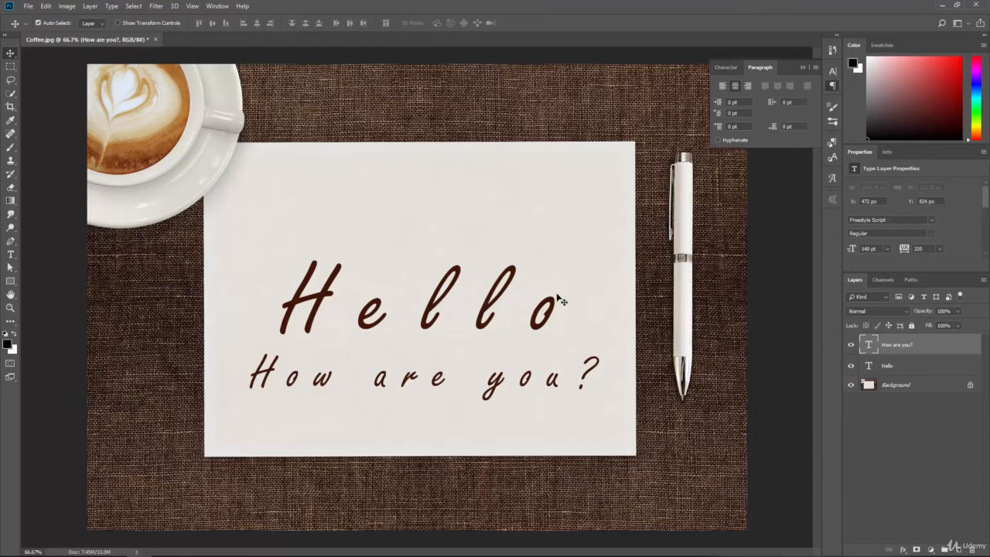
{"action": "left_click", "coordinate": [833, 142]}
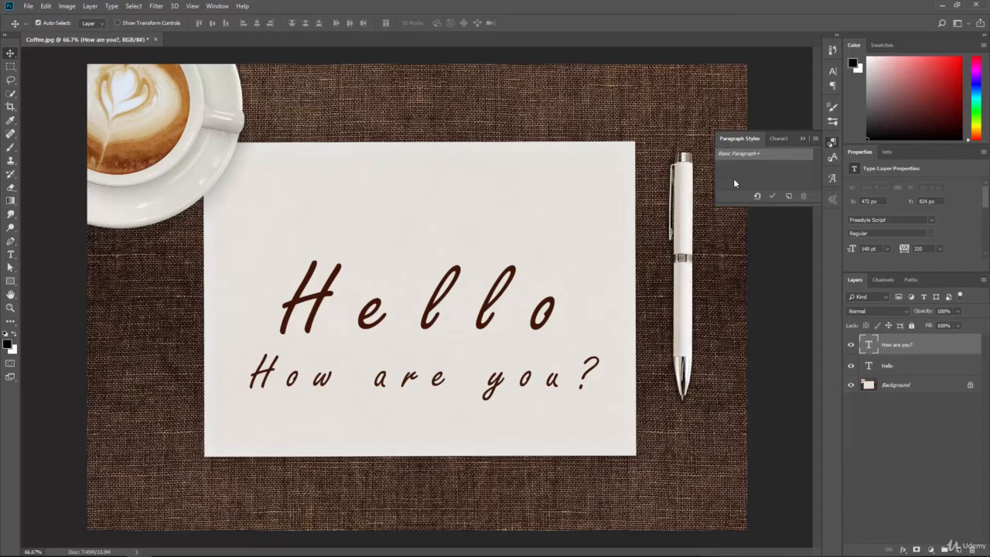
{"action": "left_click", "coordinate": [816, 139]}
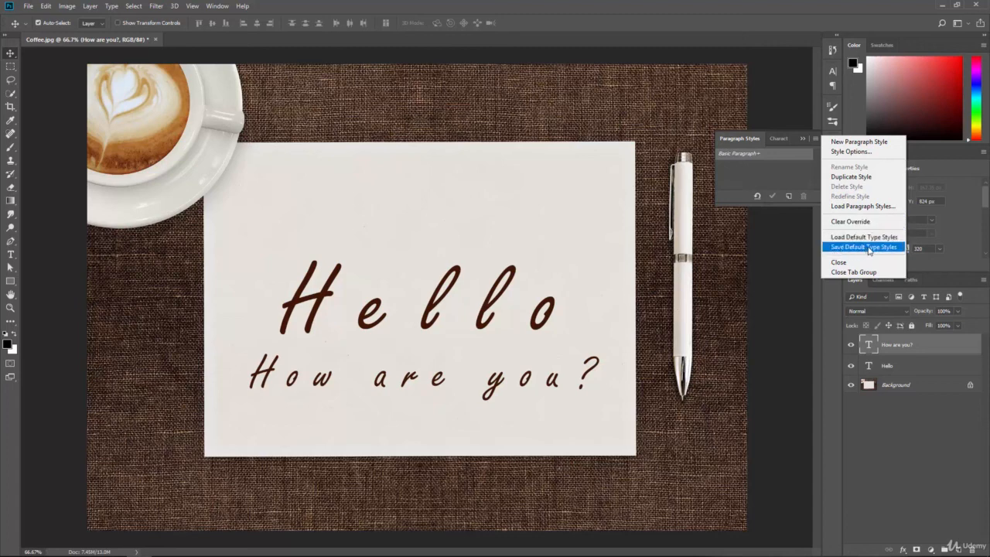
{"action": "left_click", "coordinate": [786, 173]}
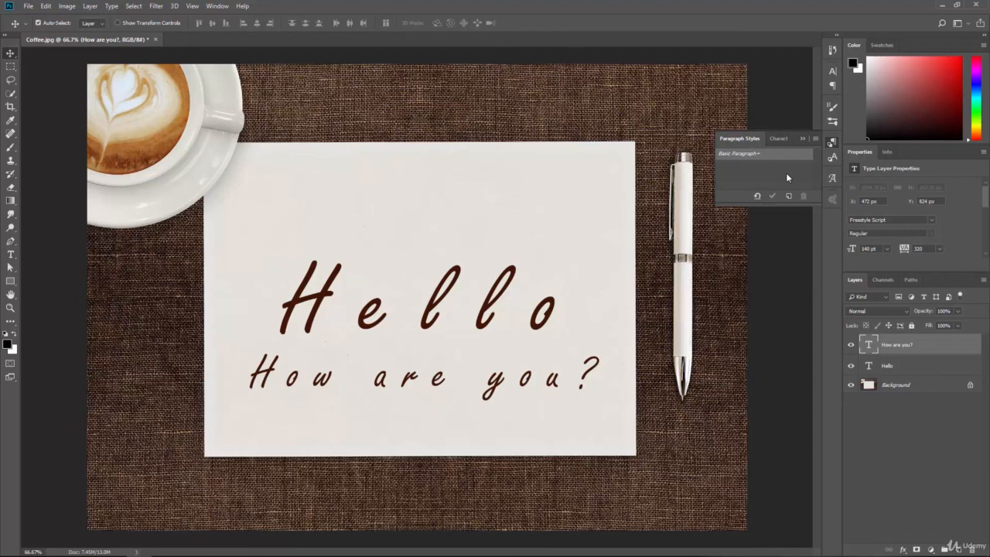